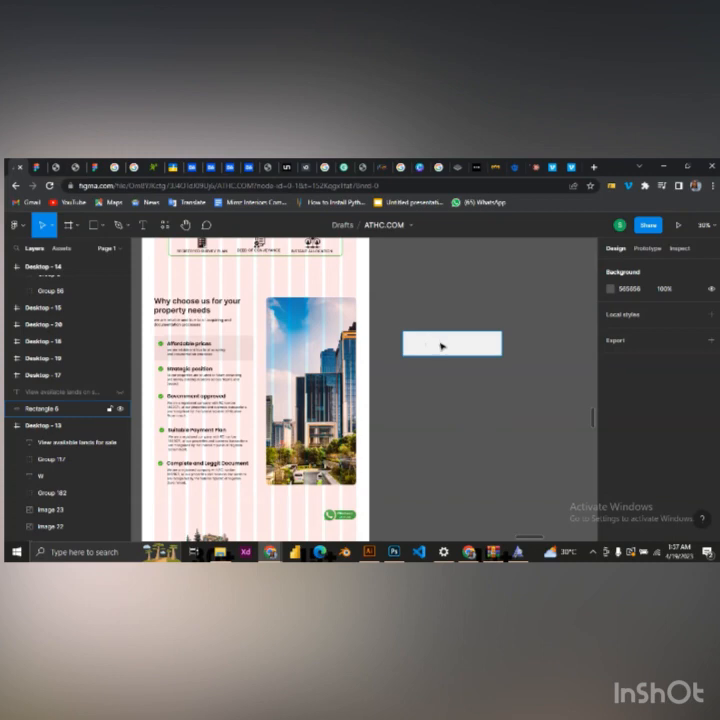
- Place a copy of the light grey rectangle behind "Affordable prices" directly below the matching rectangle on the empty canvas
left_click(452, 382)
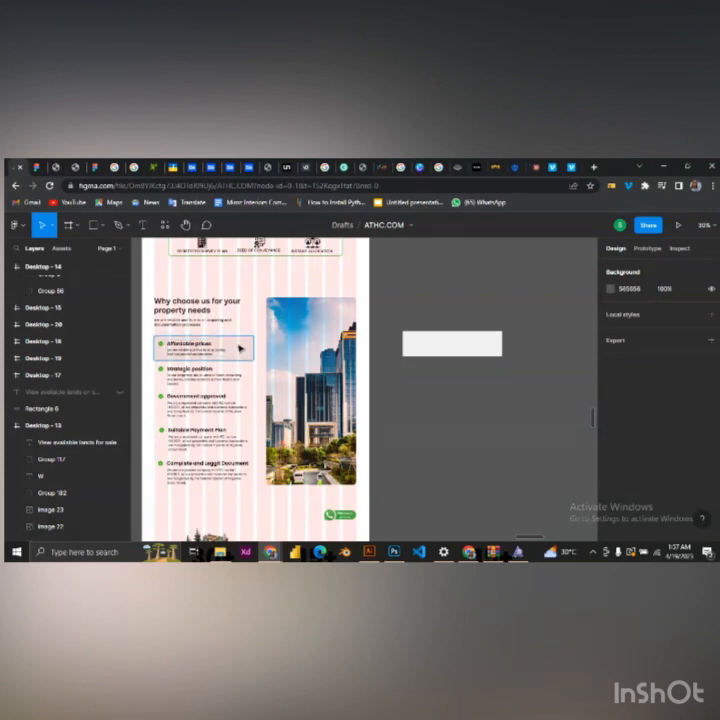
left_click_drag(237, 350, 485, 373)
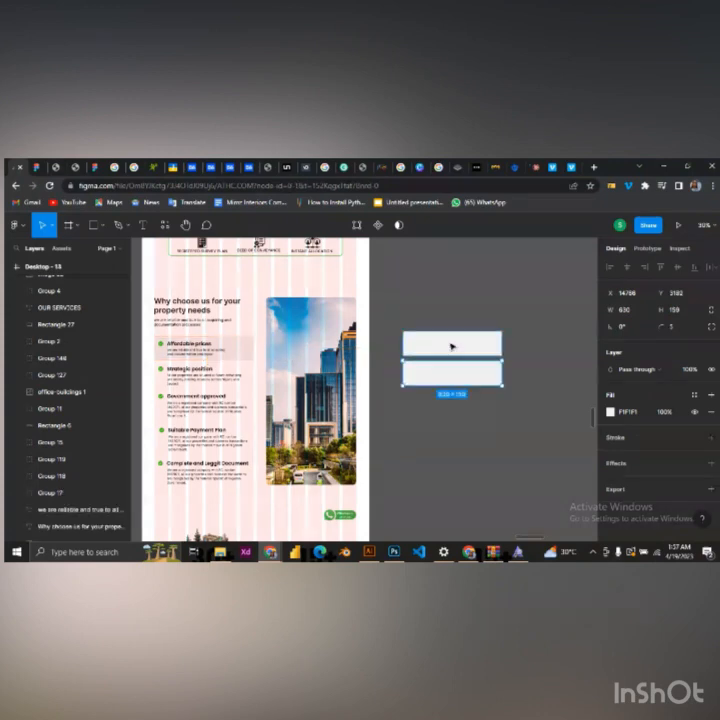
left_click(452, 344)
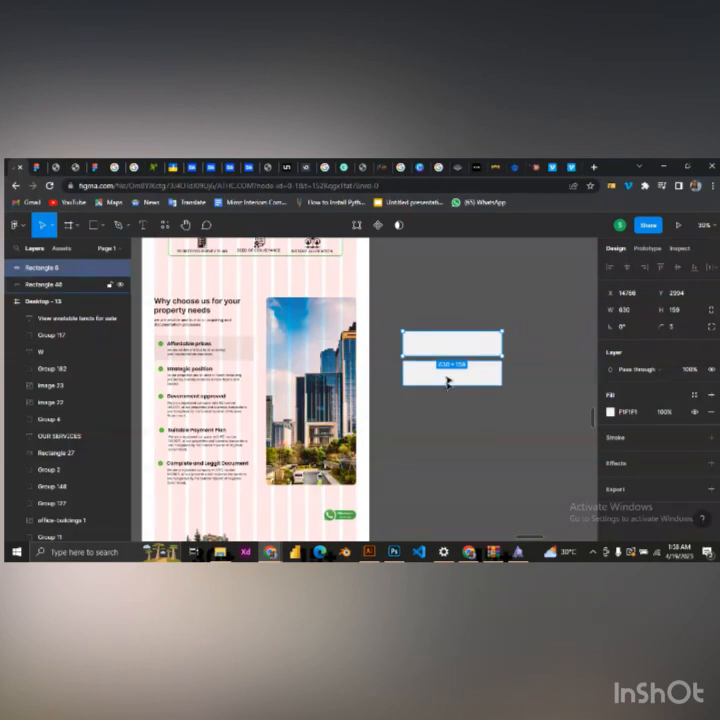
- Add a drop shadow to the lower standalone rectangle and colour it green, 24D316
left_click(488, 379)
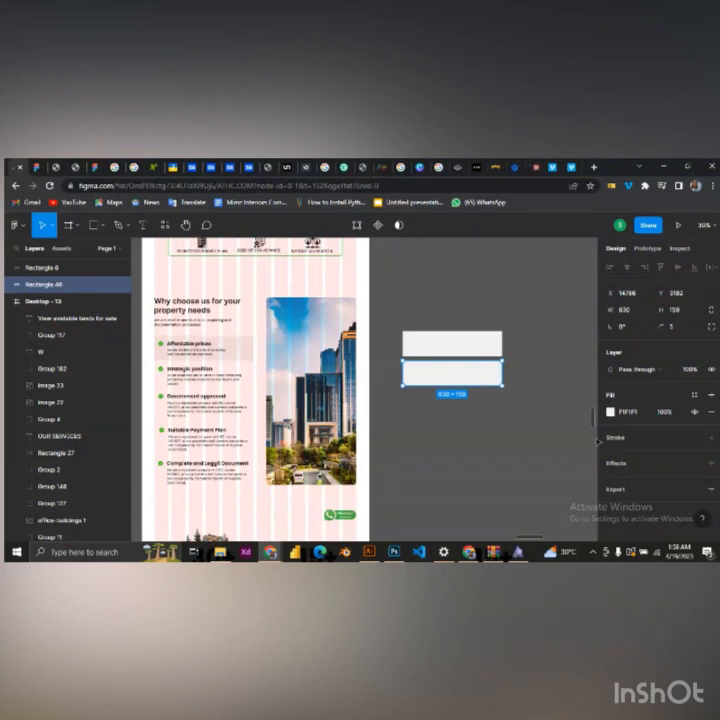
left_click(611, 466)
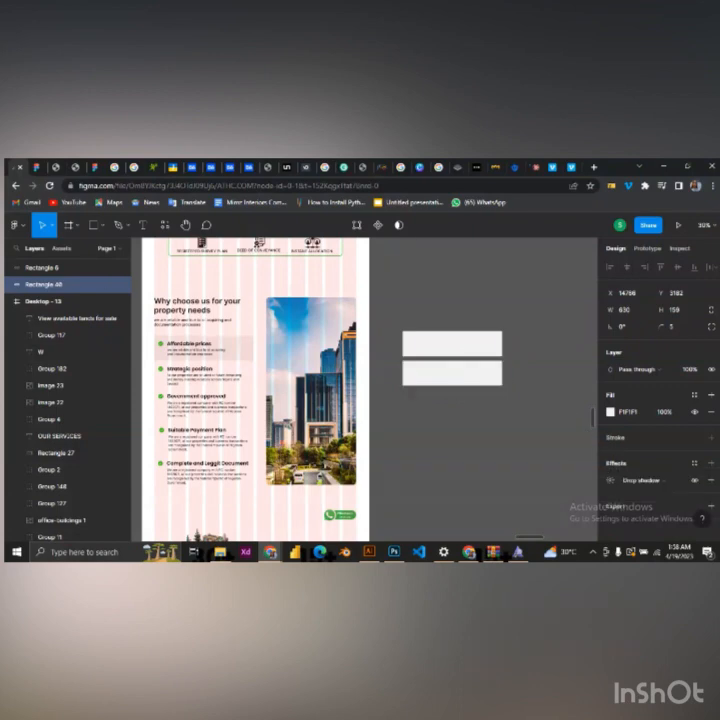
left_click(611, 481)
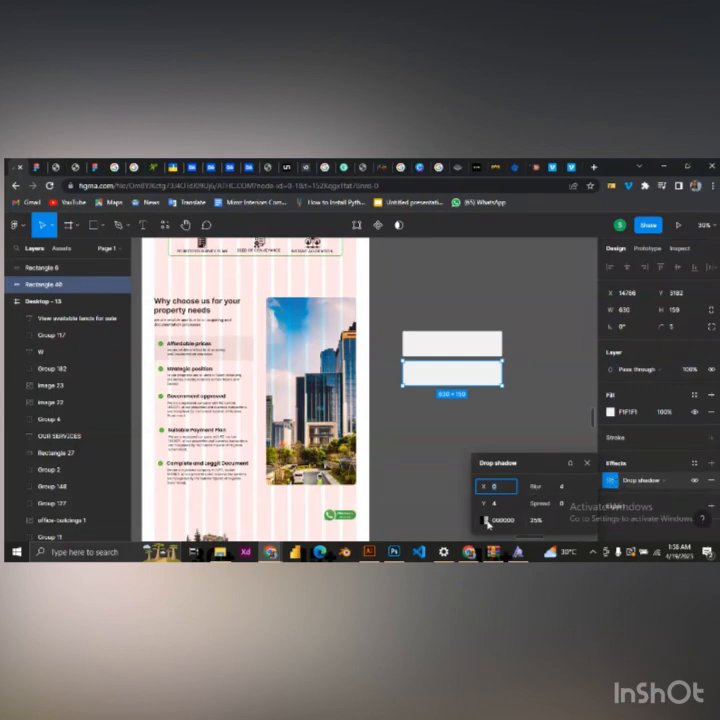
left_click(488, 521)
left_click(358, 490)
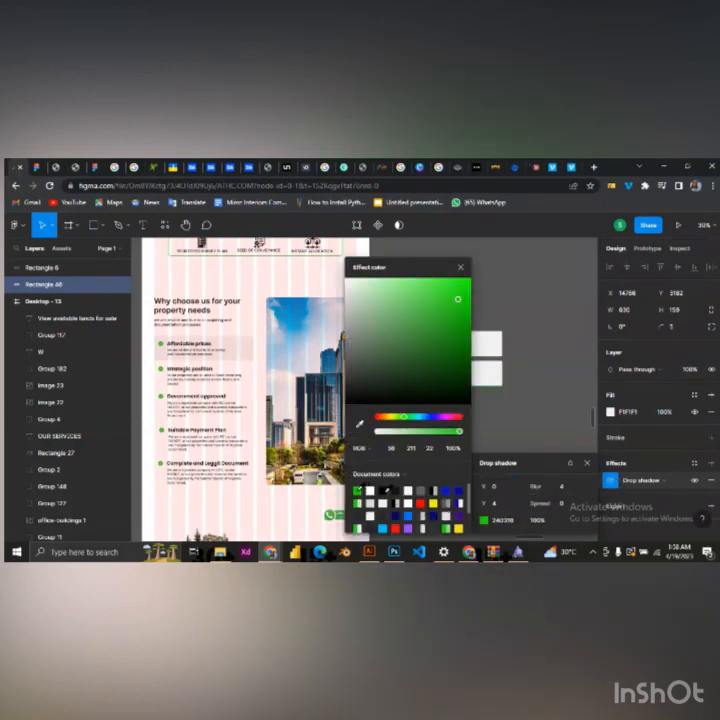
- Set the green drop shadow's opacity to 50%
left_click(541, 520)
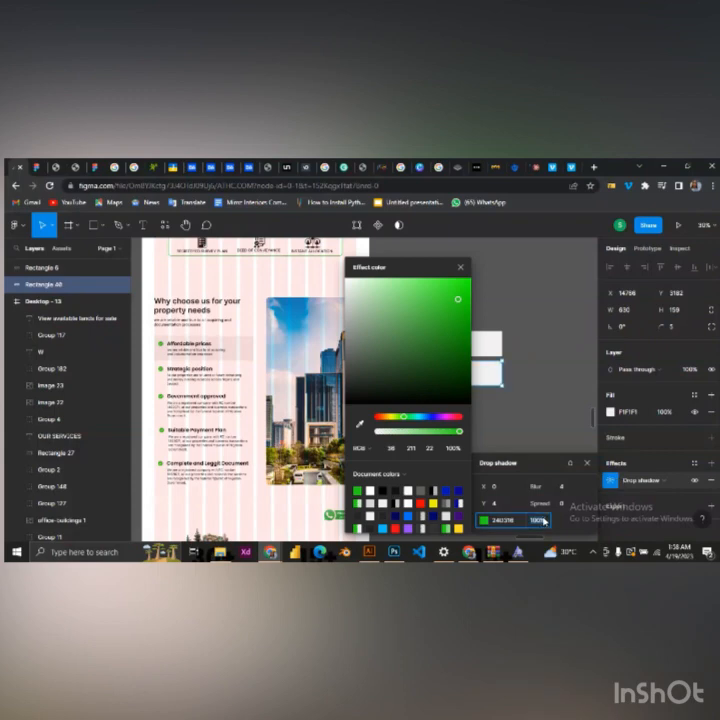
type("1")
type("0")
left_click(563, 505)
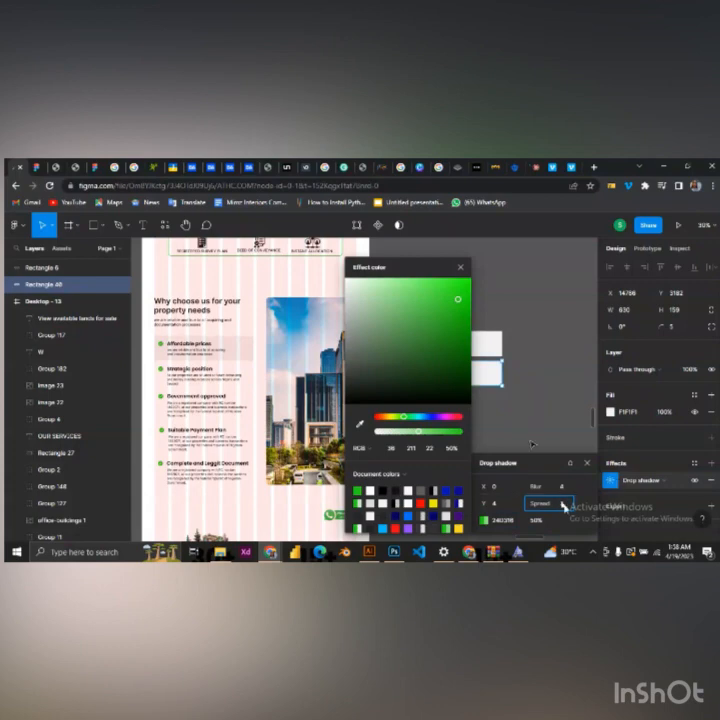
left_click(535, 405)
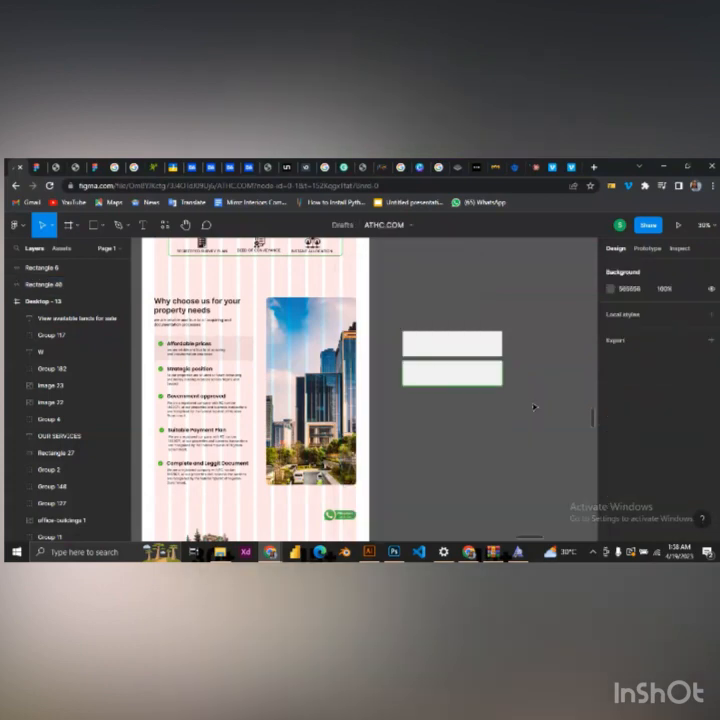
- Combine the plain rectangle and the green-shadowed rectangle into one component set
left_click(446, 345)
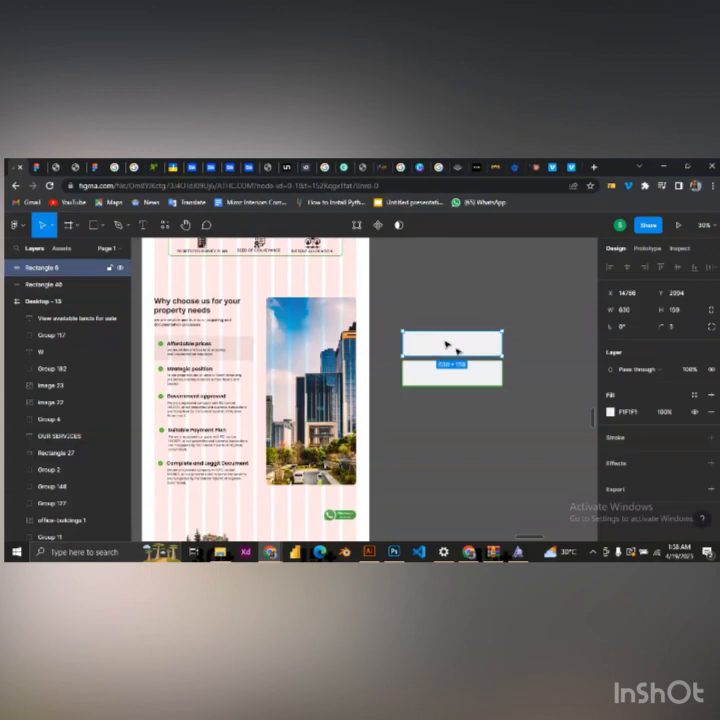
left_click(485, 376, "shift")
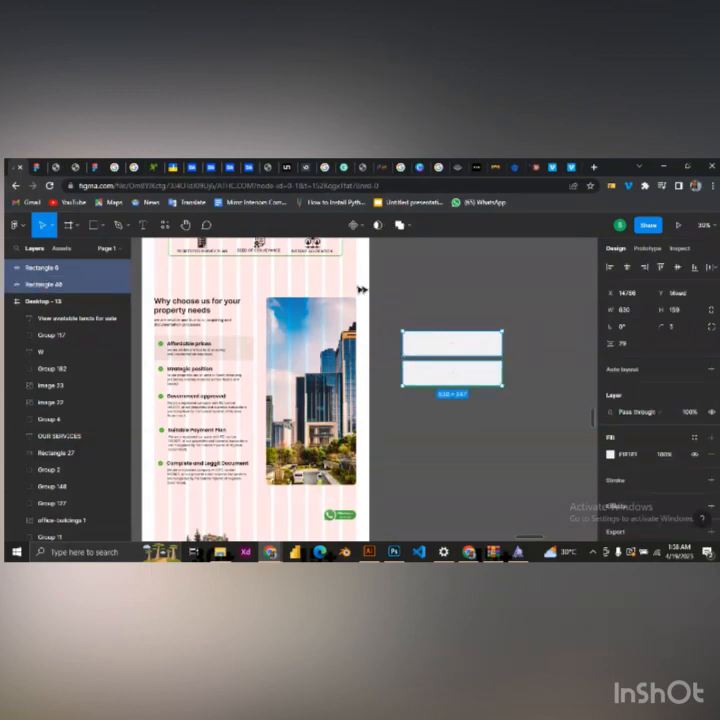
left_click(363, 229)
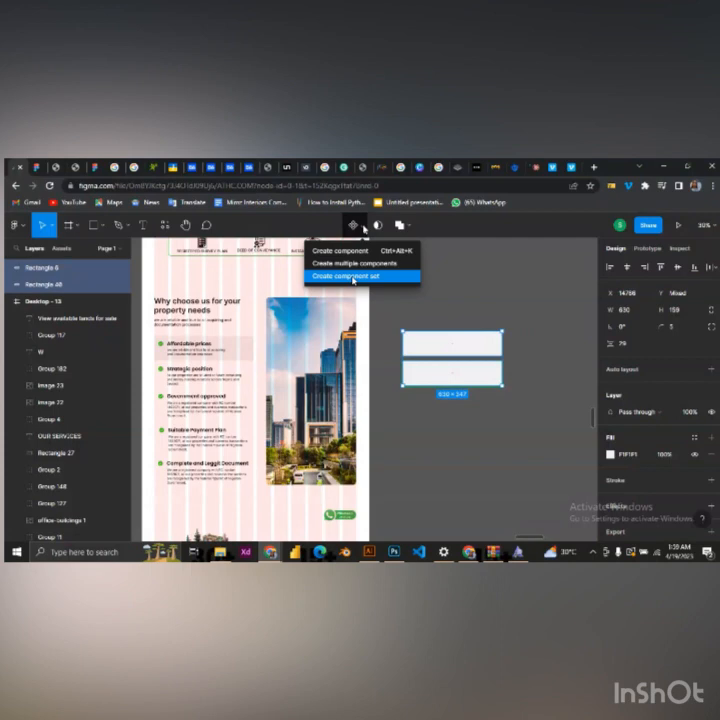
left_click(353, 278)
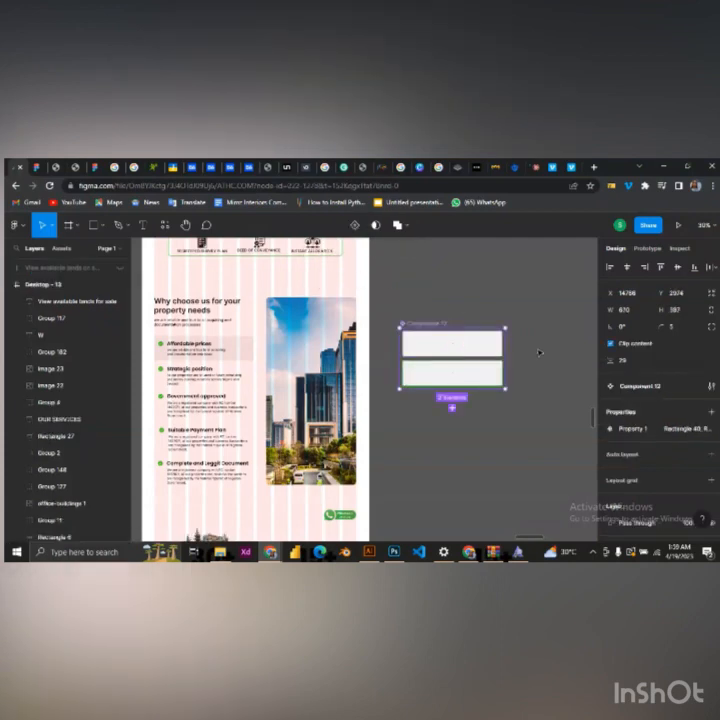
- Create a prototype connection from the plain rectangle variant to the green-shadowed variant
scroll(538, 352, "down", 1)
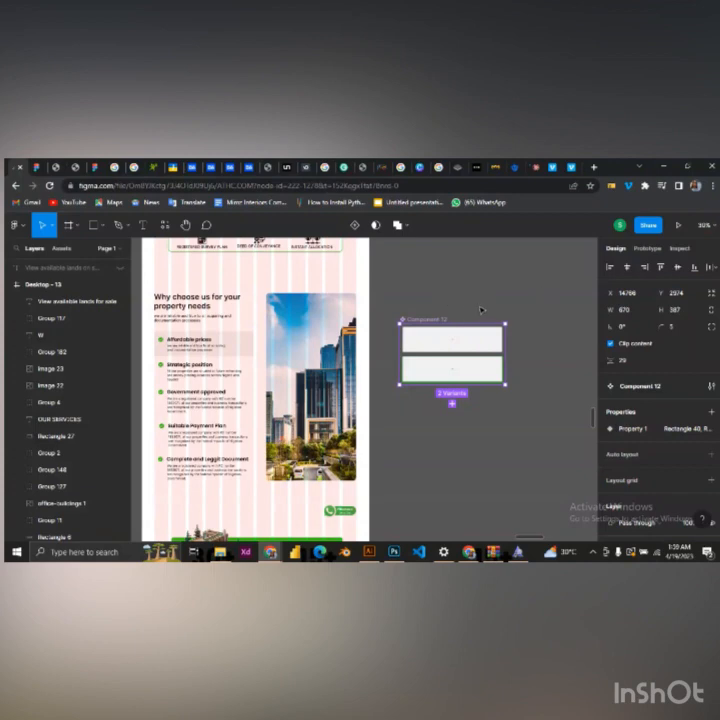
left_click(481, 307)
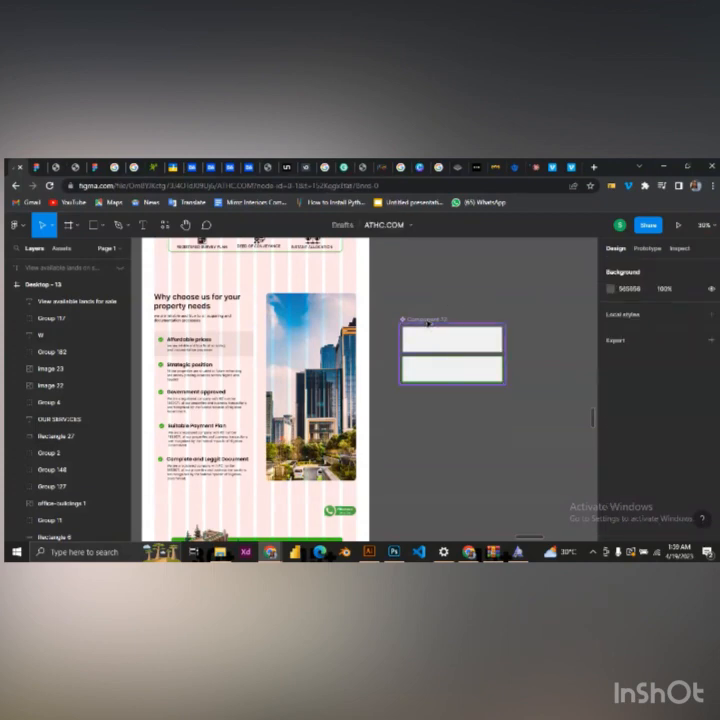
left_click(475, 338)
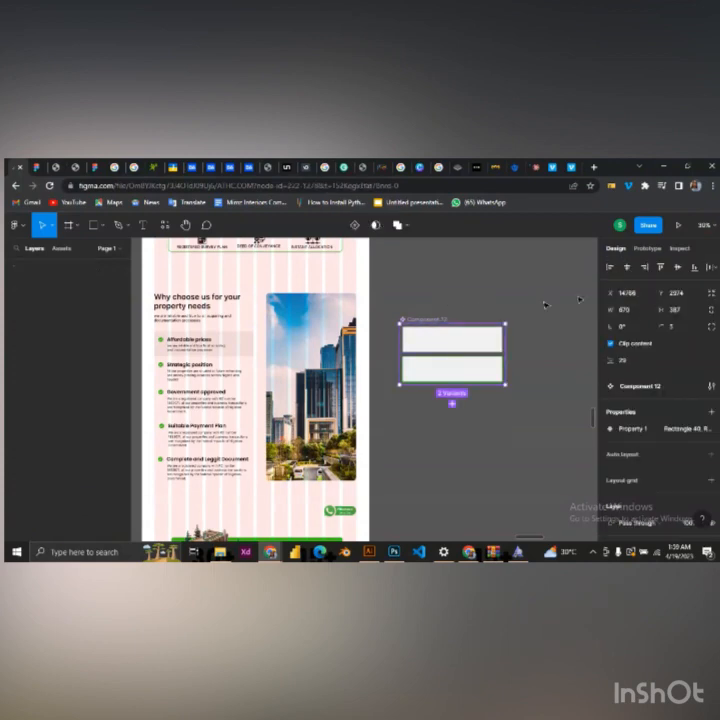
left_click(648, 248)
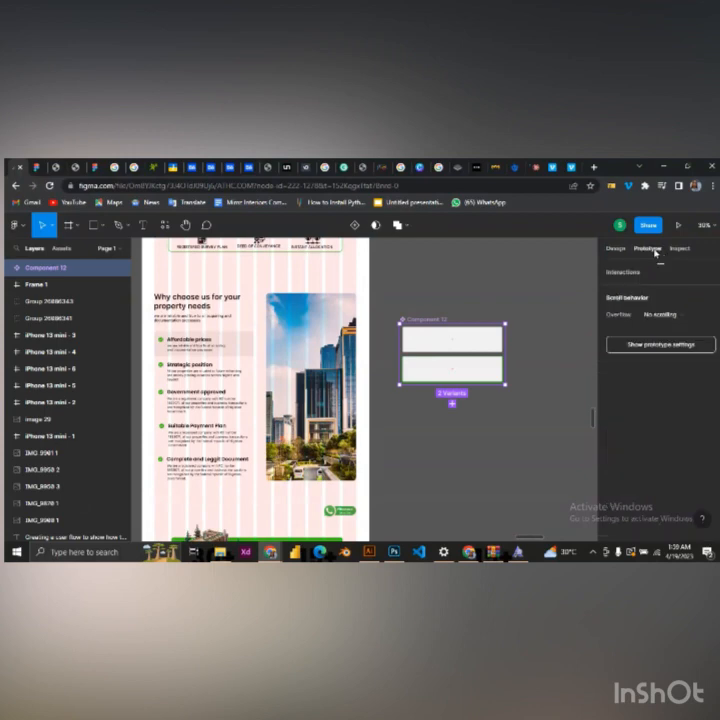
left_click(489, 341)
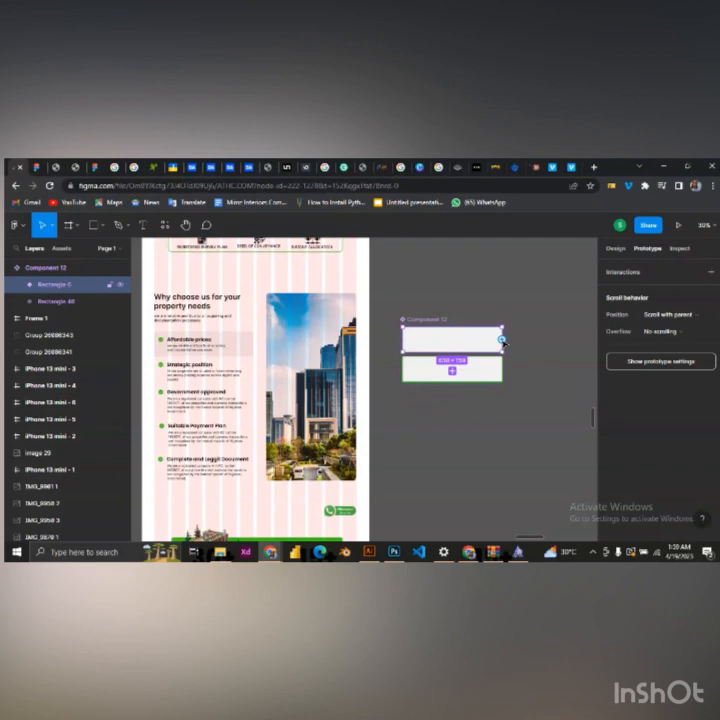
left_click_drag(503, 341, 465, 376)
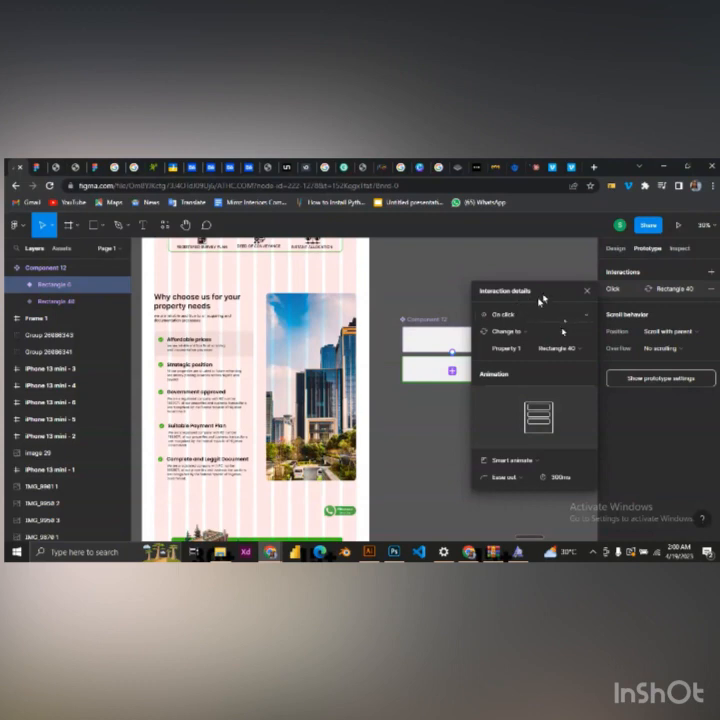
- Set the variant interaction to trigger While hovering, with a Smart animate transition and Ease out easing
left_click(585, 316)
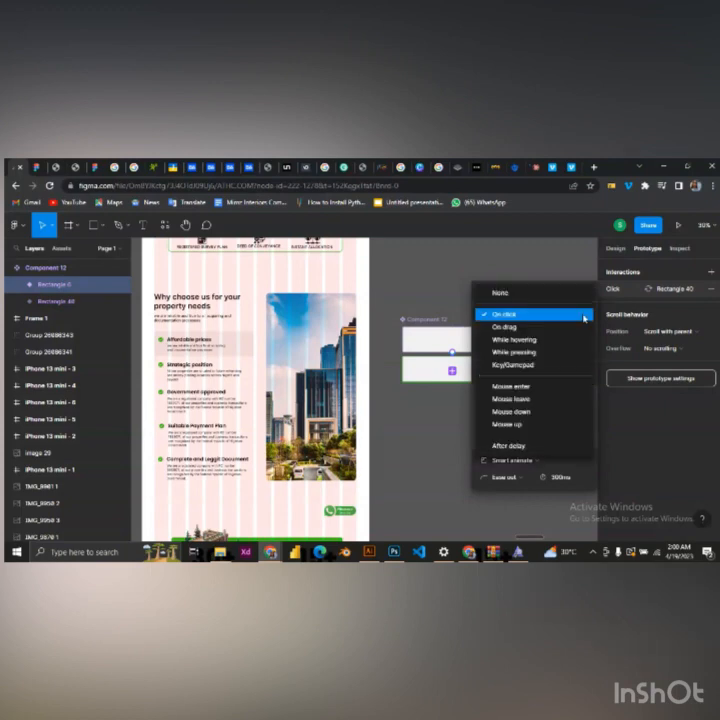
left_click(525, 343)
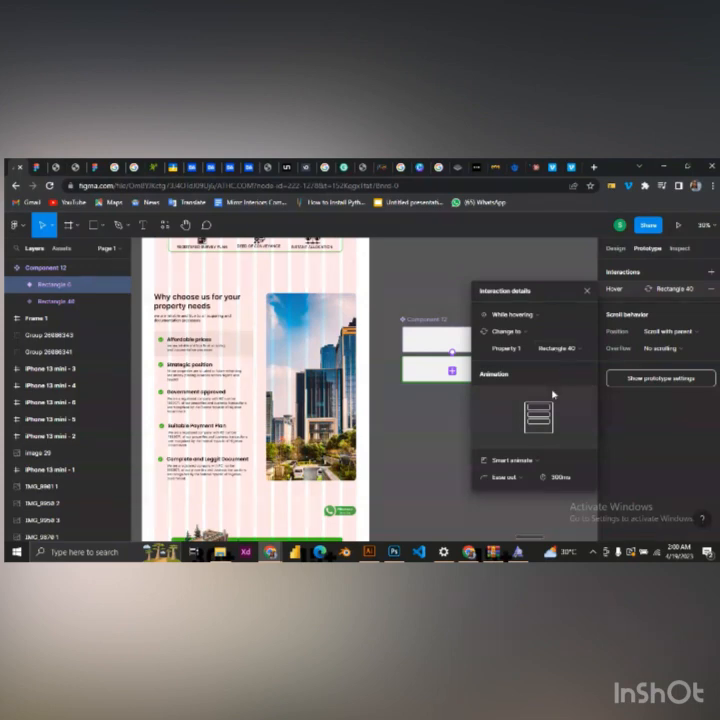
left_click(547, 465)
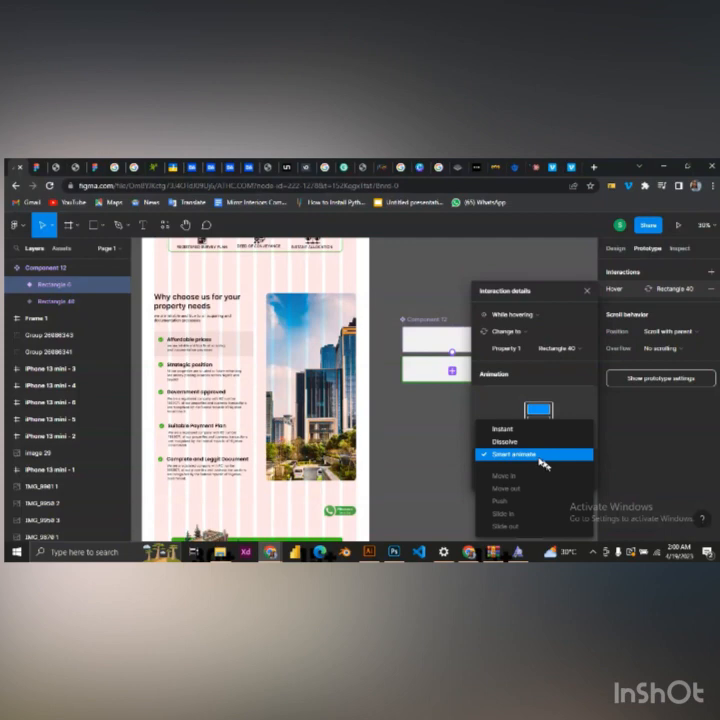
left_click(543, 456)
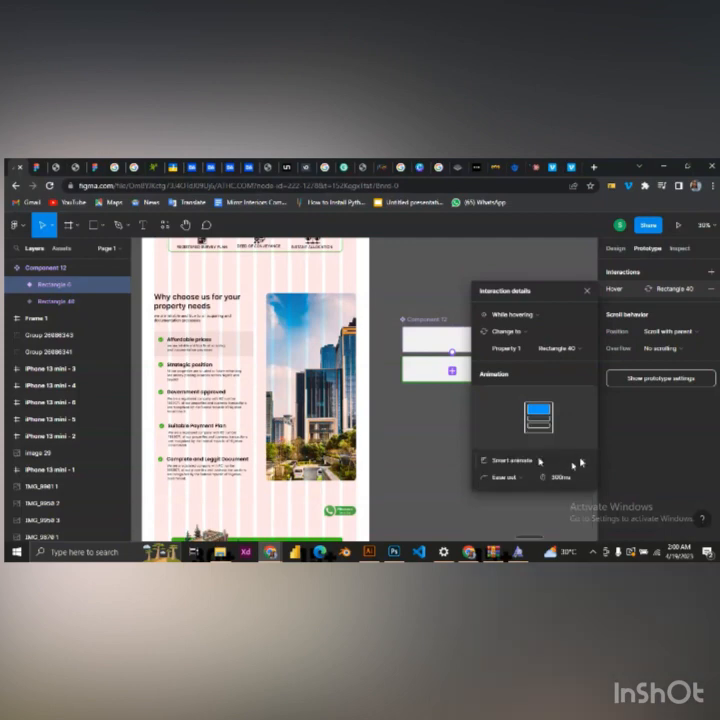
left_click(522, 478)
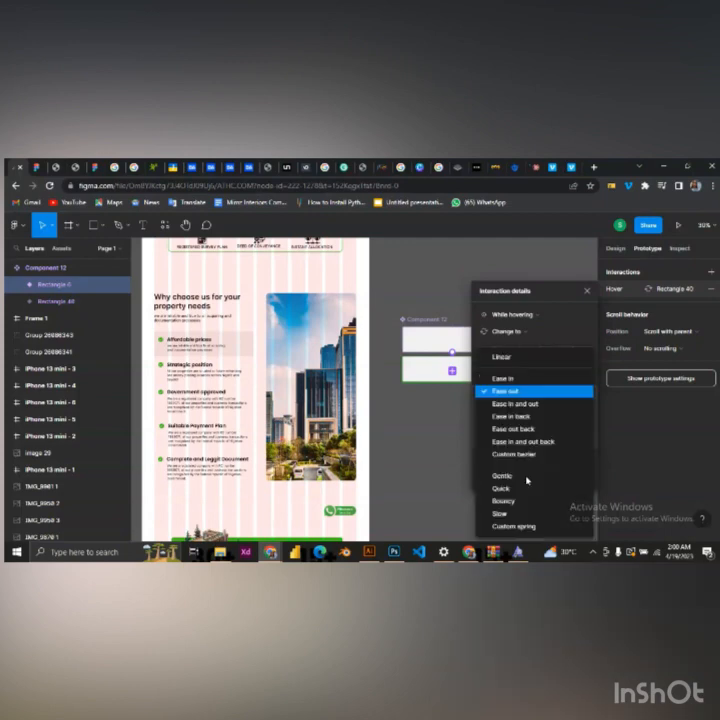
left_click(534, 393)
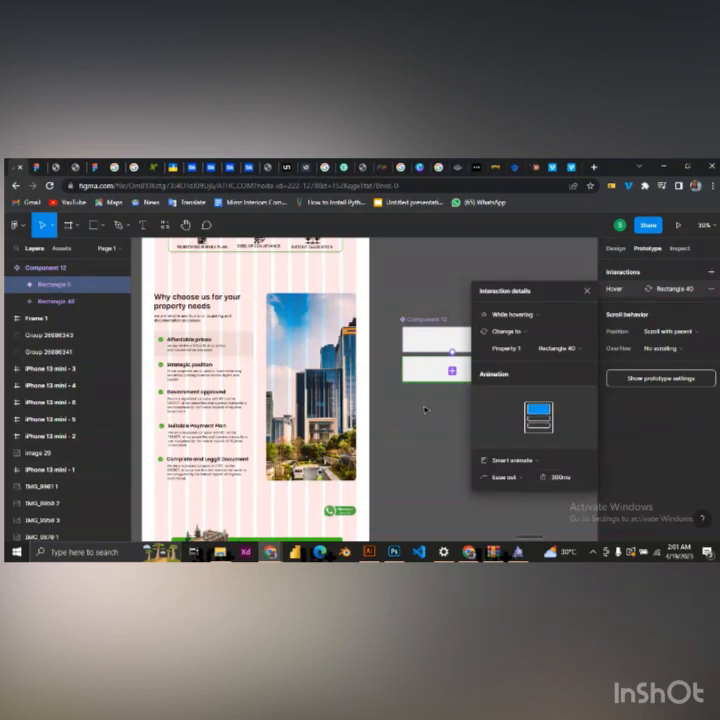
left_click(426, 408)
- Delete the original grey rectangle behind the "Affordable prices" item in the page design
left_click(615, 249)
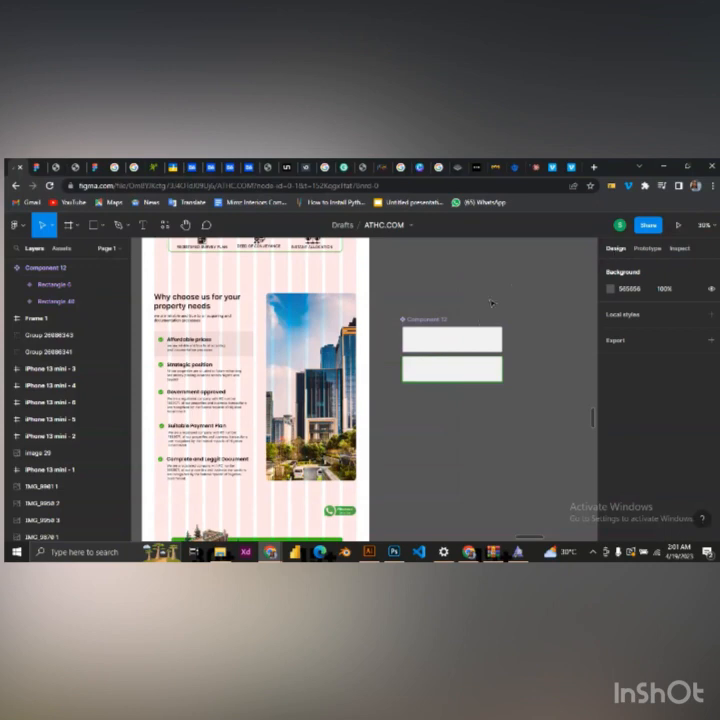
scroll(515, 361, "down", 1)
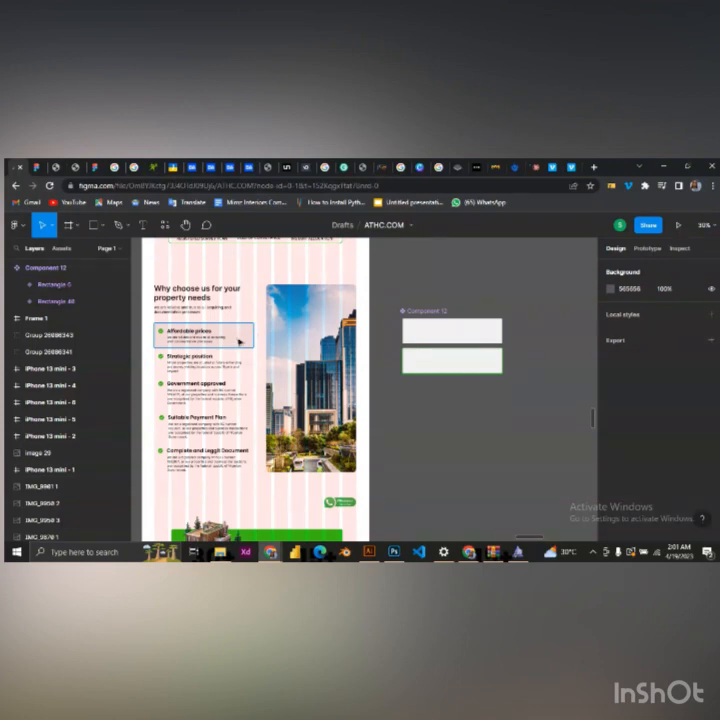
left_click(235, 335)
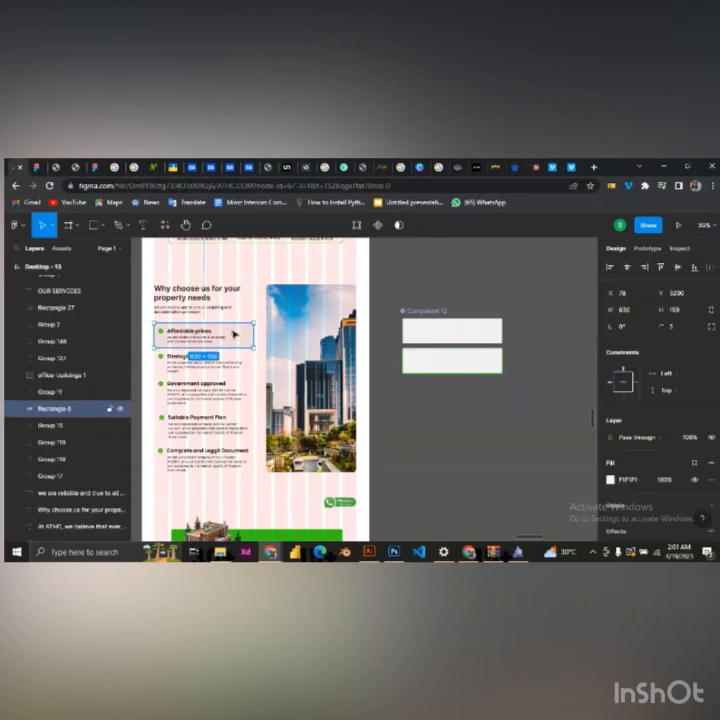
key("Delete")
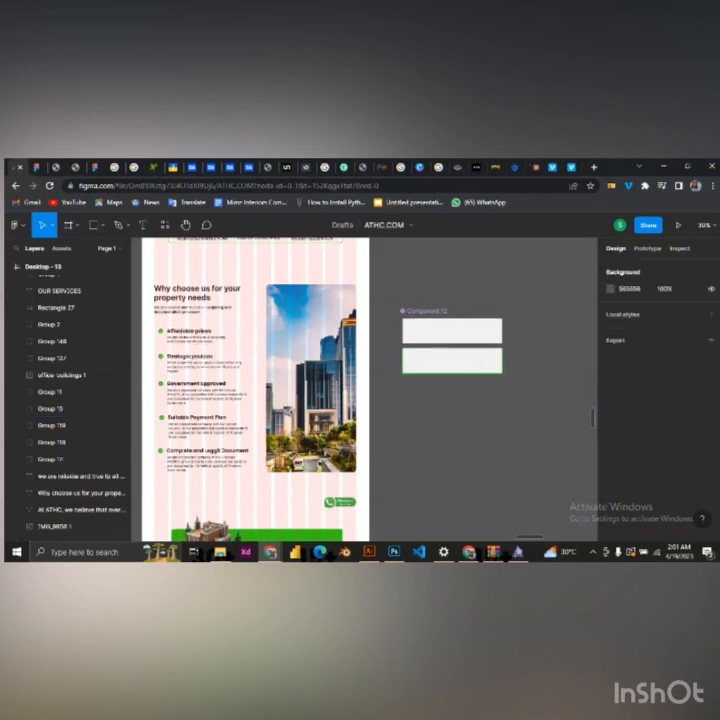
- Place an instance of the plain variant at the "Affordable prices" item, send it behind the text and nudge it up to Y 3302
left_click(456, 338)
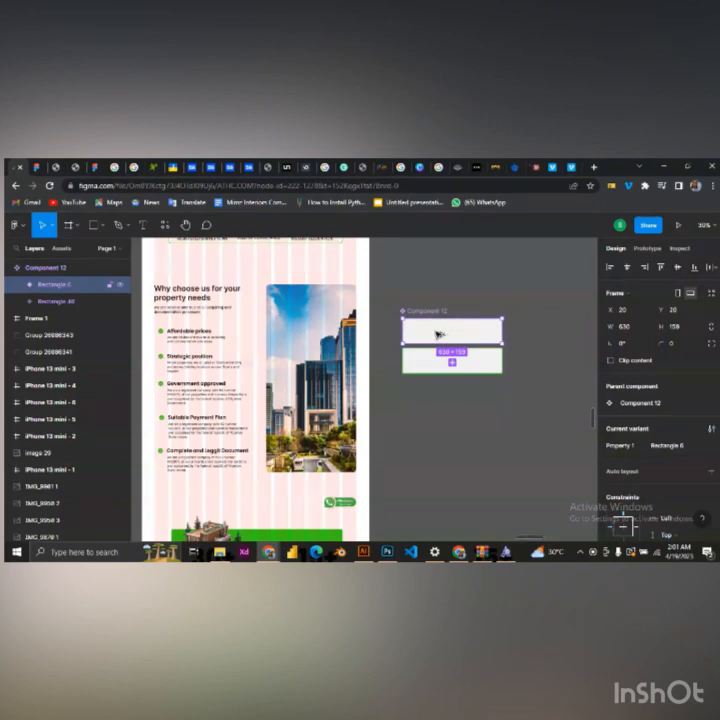
left_click_drag(455, 334, 206, 341)
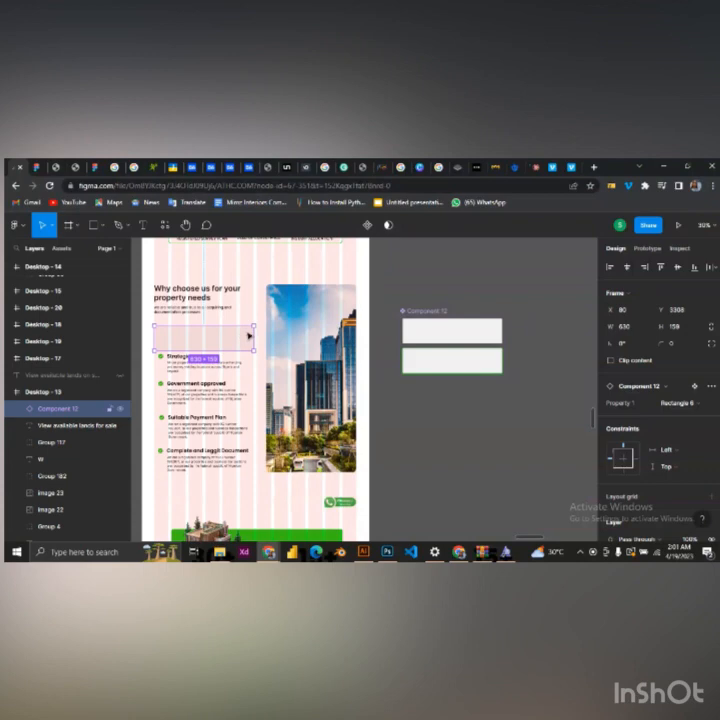
right_click(249, 335)
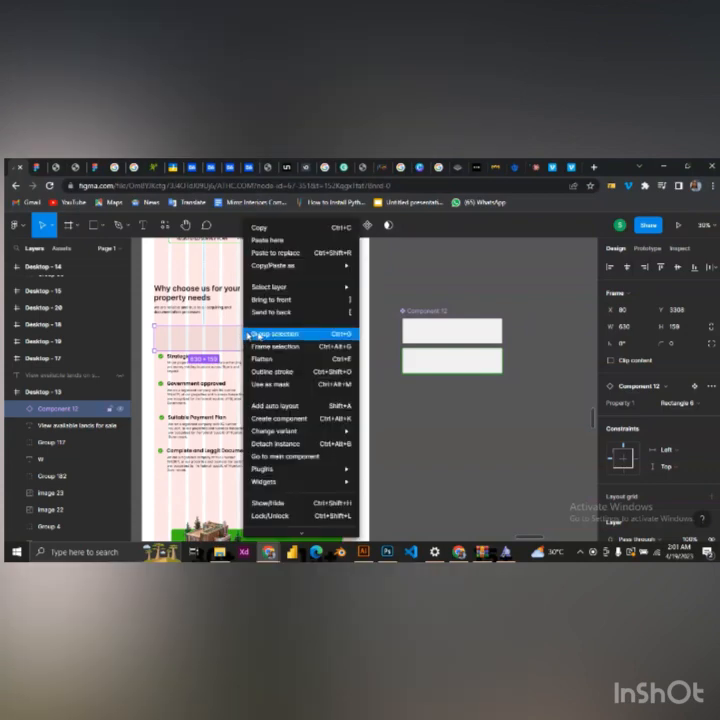
left_click(283, 314)
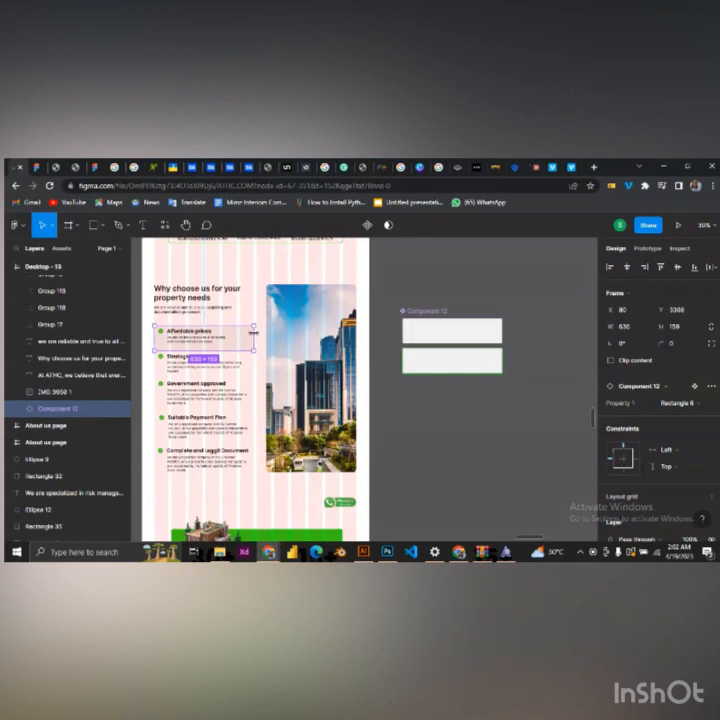
key("Up")
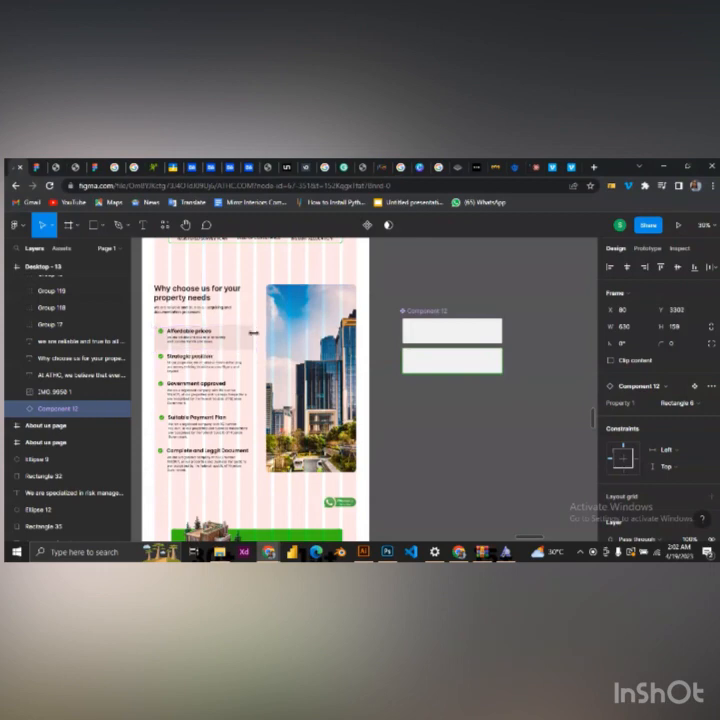
- Duplicate the component instance from the "Affordable prices" item to sit behind the "Strategic position" item at Y 3468
left_click(402, 415)
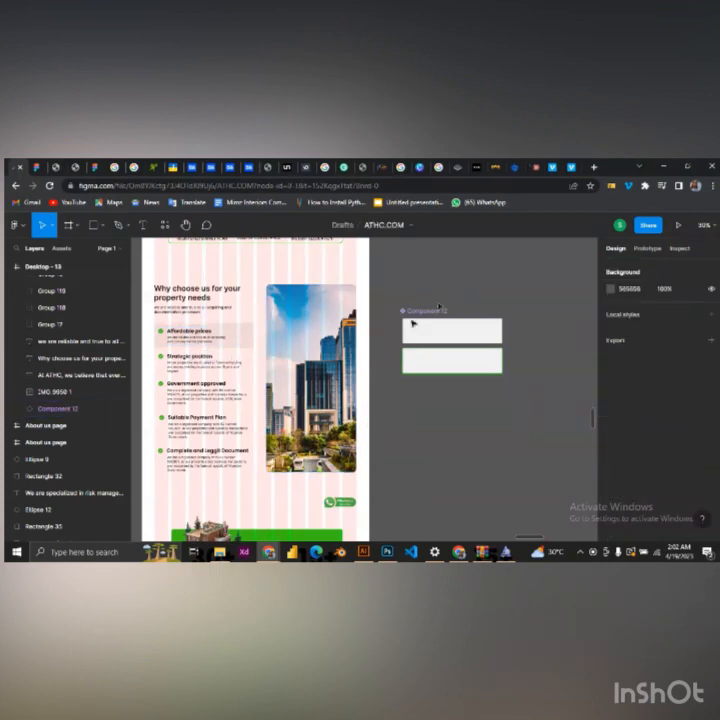
left_click(225, 336)
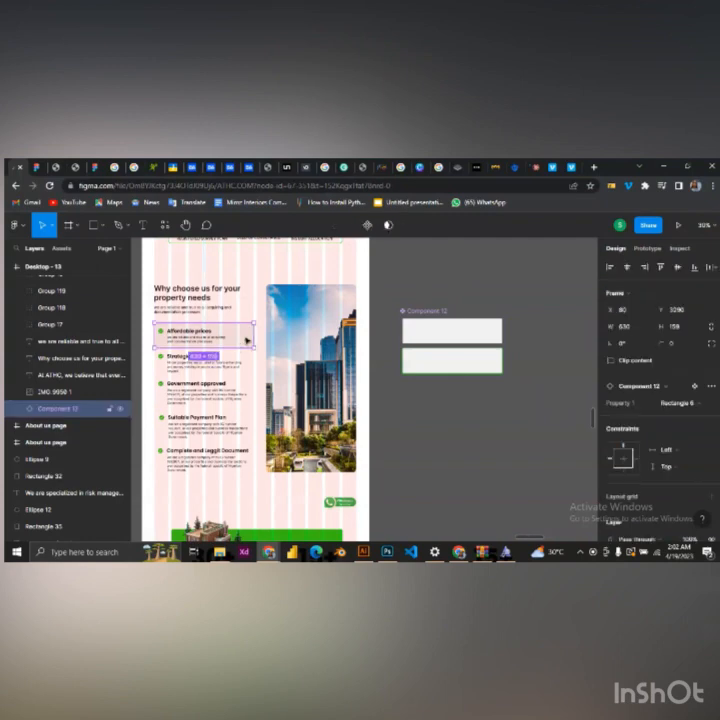
left_click_drag(246, 337, 248, 364)
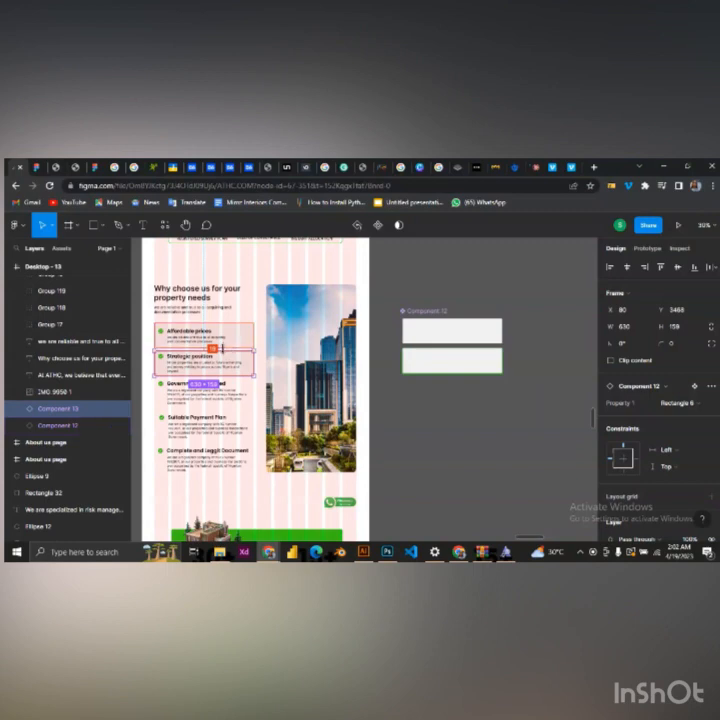
- Duplicate the instance behind the "Government approved" item at X 78, Y 3646 and stretch its height to 184
scroll(222, 346, "up", 2)
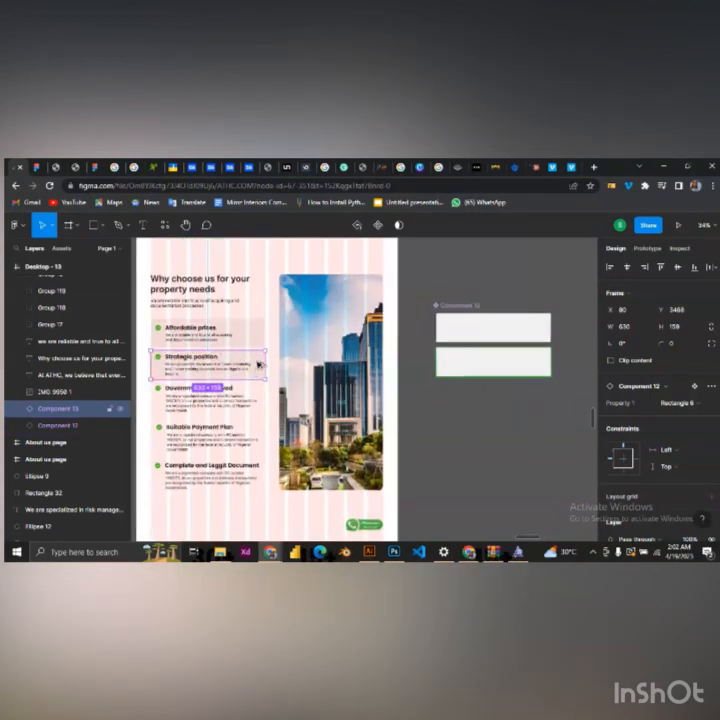
mouse_move(259, 382)
left_mouse_down()
mouse_move(259, 407)
mouse_move(258, 397)
left_mouse_up()
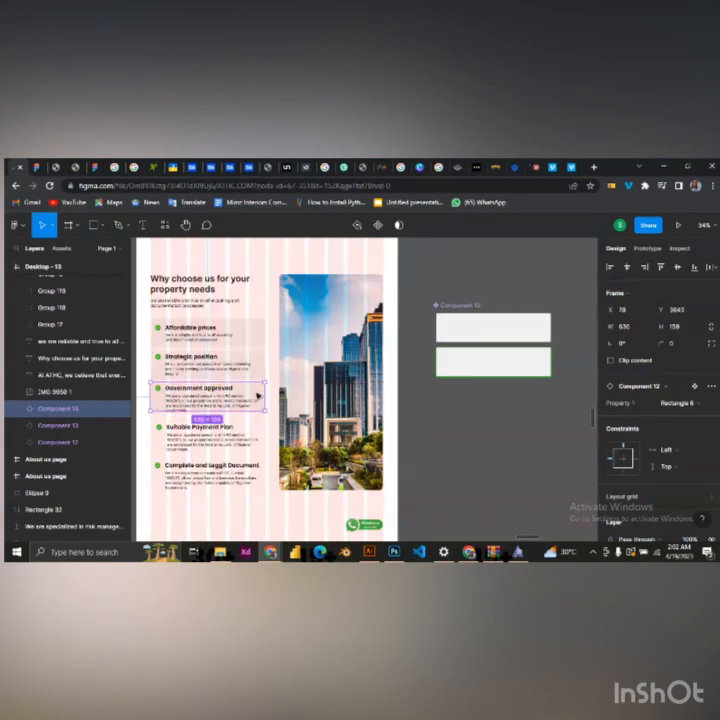
left_click_drag(258, 397, 238, 381)
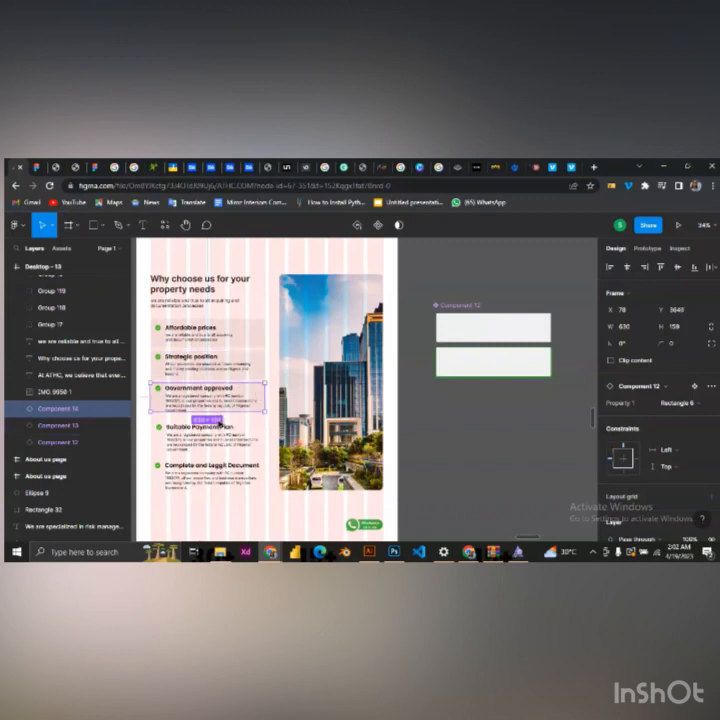
left_click_drag(220, 410, 220, 413)
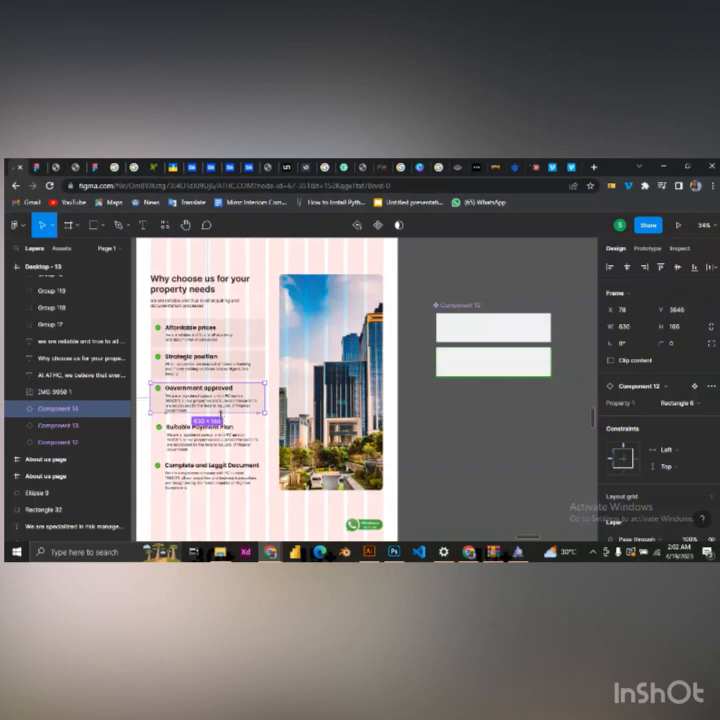
left_click_drag(220, 413, 223, 416)
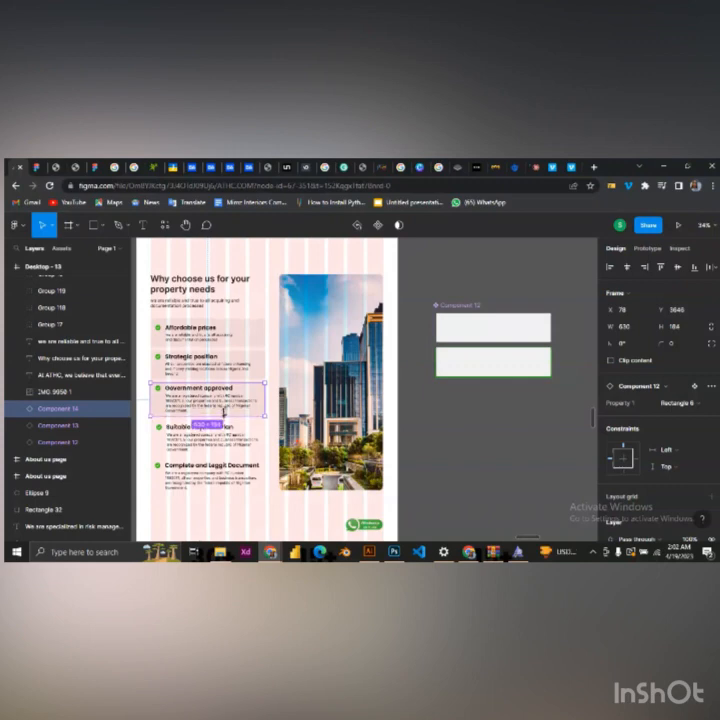
left_click(437, 420)
- Duplicate the 184-high instance behind the "Suitable Payment Plan" item at Y 3849 and behind "Complete and Leggit Document" at Y 4062
left_click(90, 408)
scroll(199, 540, "down", 1)
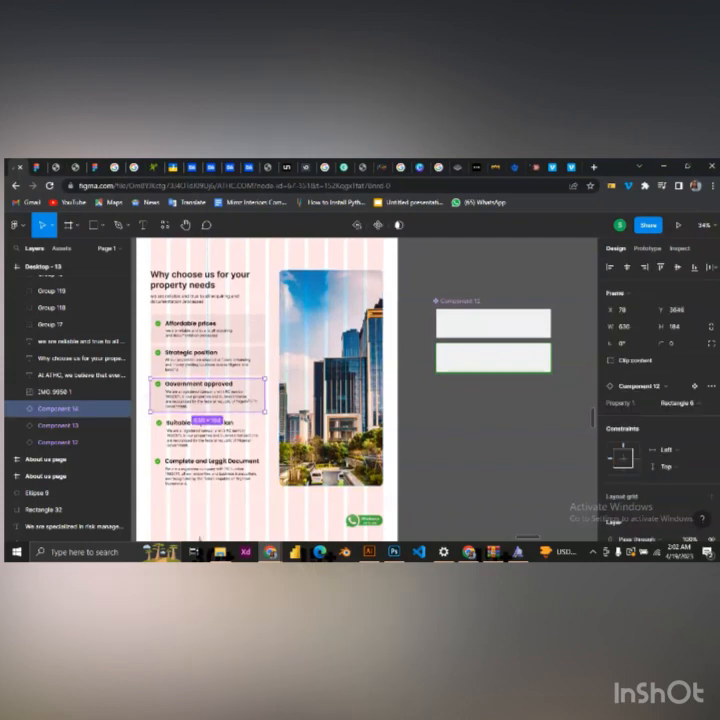
left_click_drag(253, 394, 257, 423)
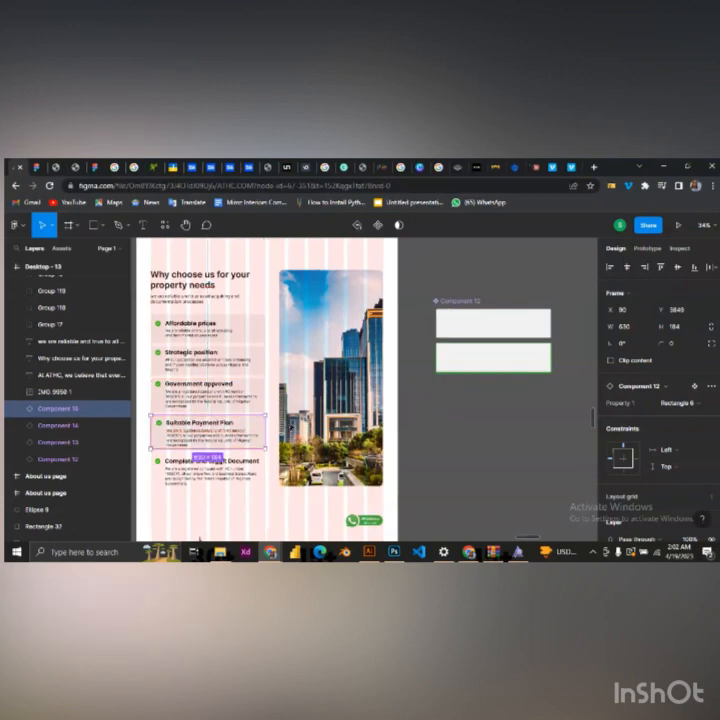
scroll(225, 433, "down", 1)
scroll(232, 434, "down", 1)
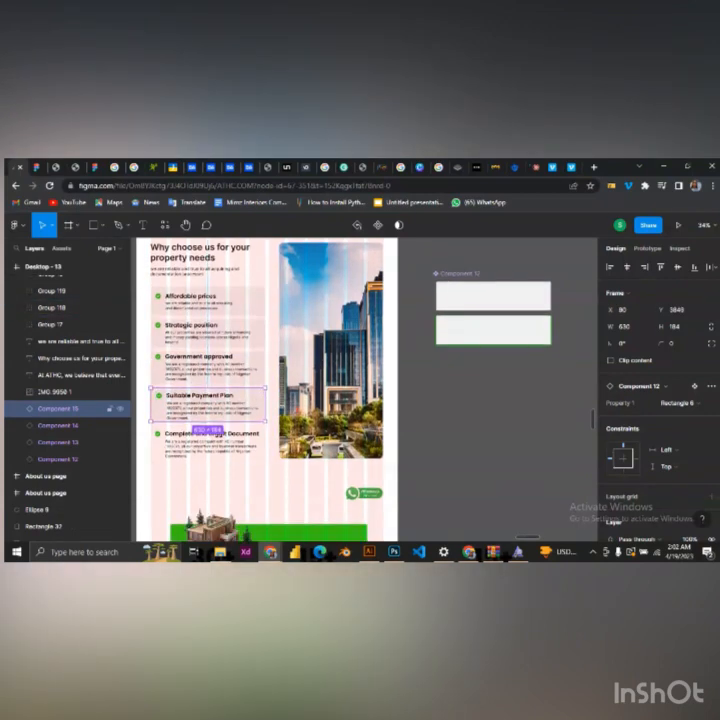
mouse_move(254, 431)
left_mouse_down()
mouse_move(259, 448)
mouse_move(257, 434)
left_mouse_up()
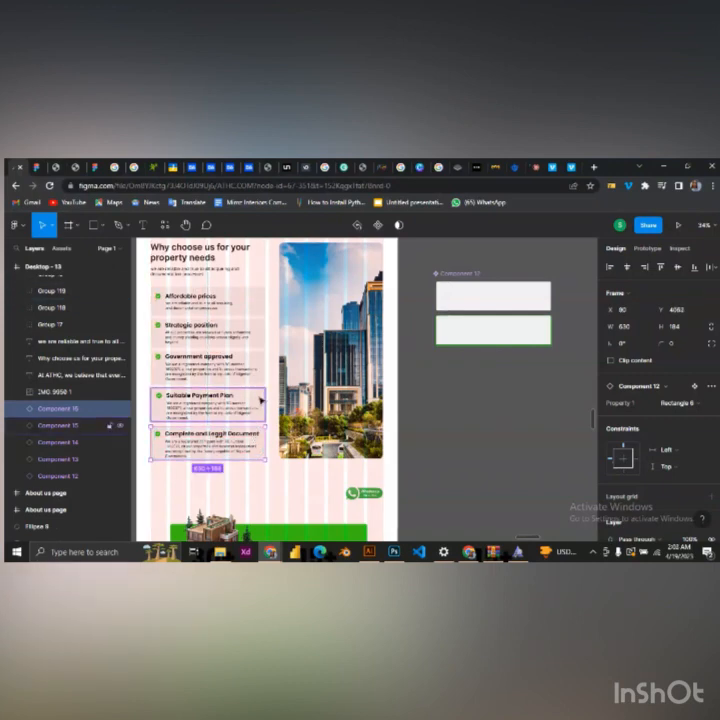
- Move the background instance of the "Complete and Leggit Document" item up to Y 4052
left_click(230, 386)
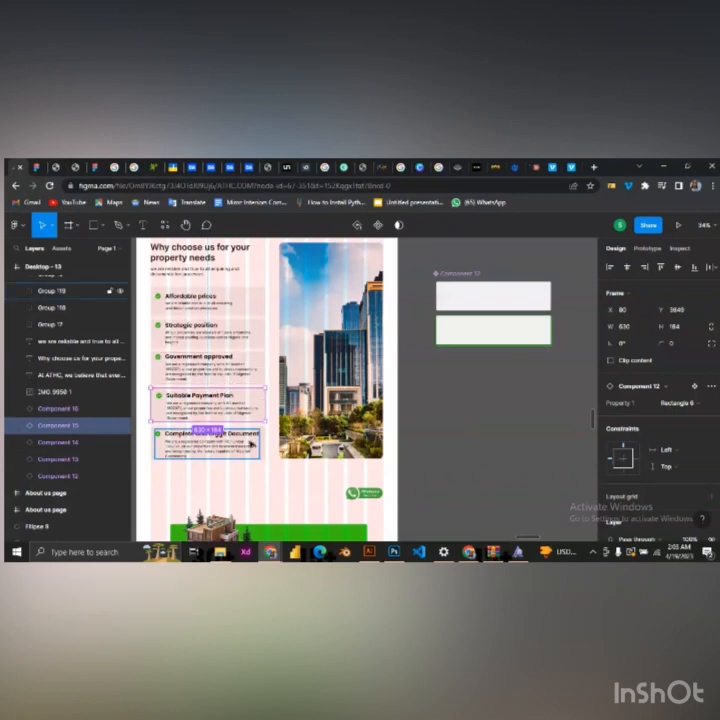
left_click(250, 440)
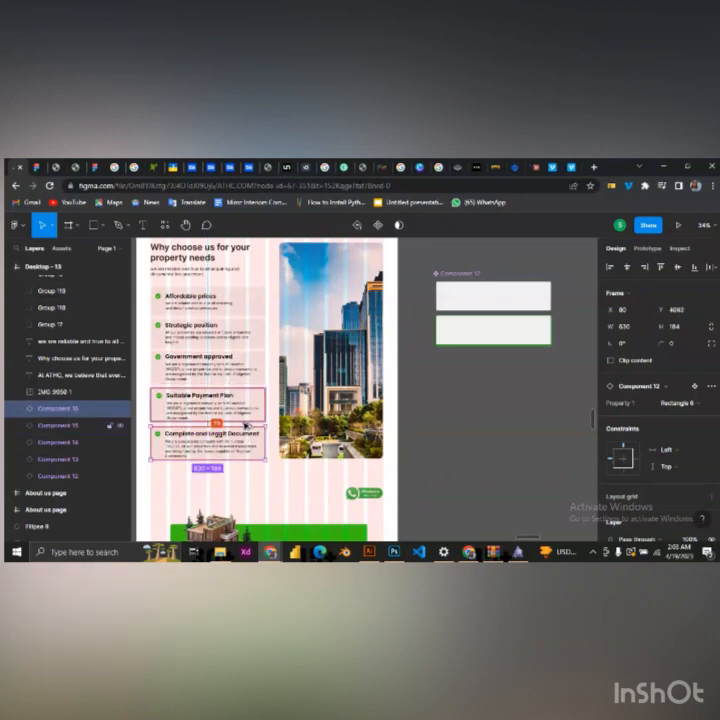
left_click_drag(245, 427, 242, 422)
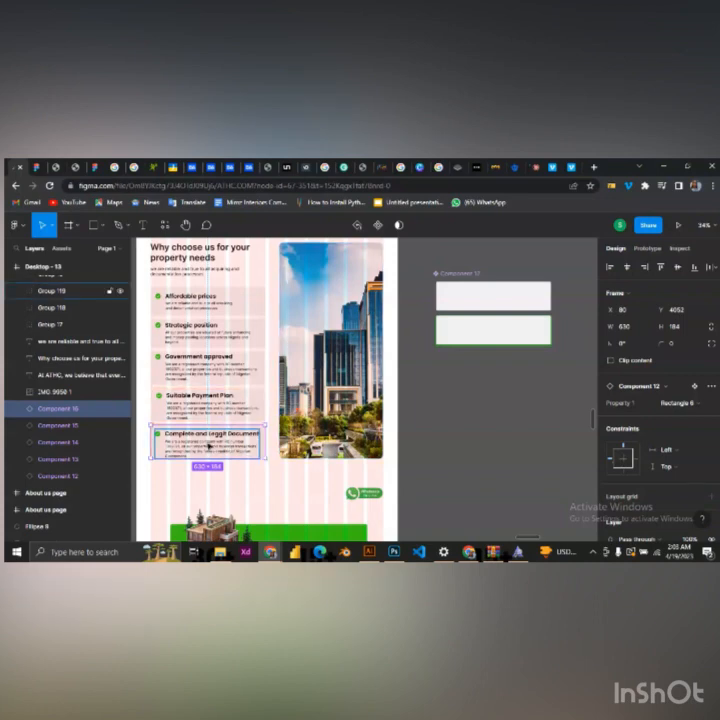
- Nudge the "Complete and Leggit Document" text group up slightly to fit within its background
left_click(55, 291)
key("Up")
key("Up")
key("Up")
key("Up")
key("Up")
key("Up")
key("Up")
key("Up")
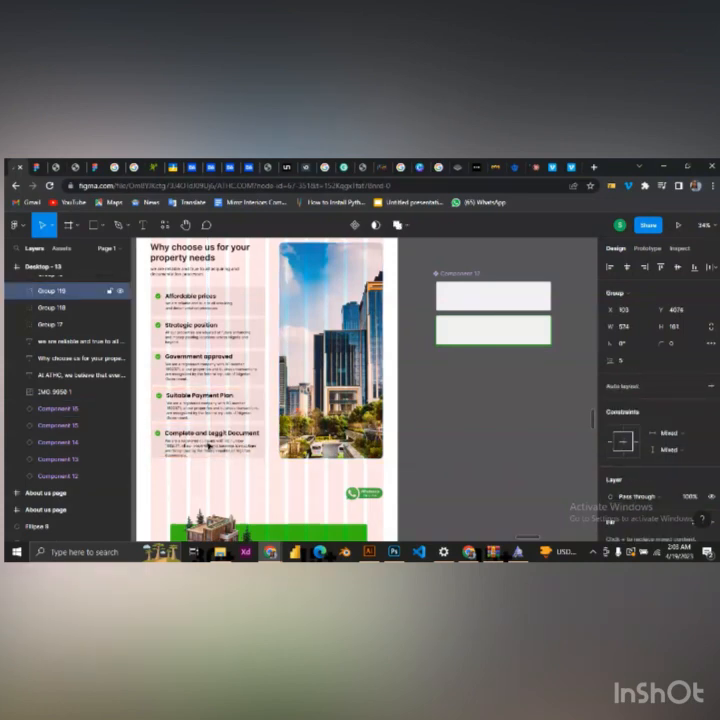
left_click(205, 415)
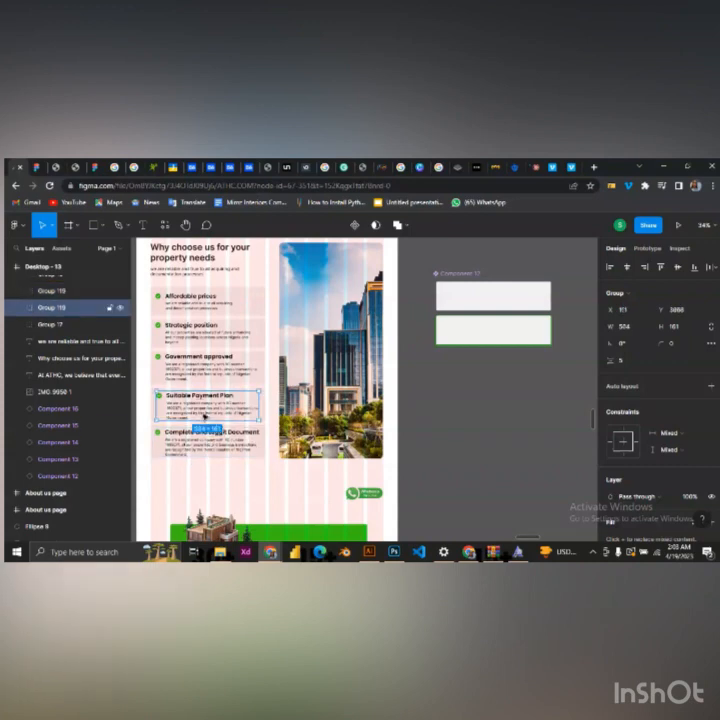
- Nudge the "Affordable prices" text group up to Y 3305 within its background
left_click(212, 308)
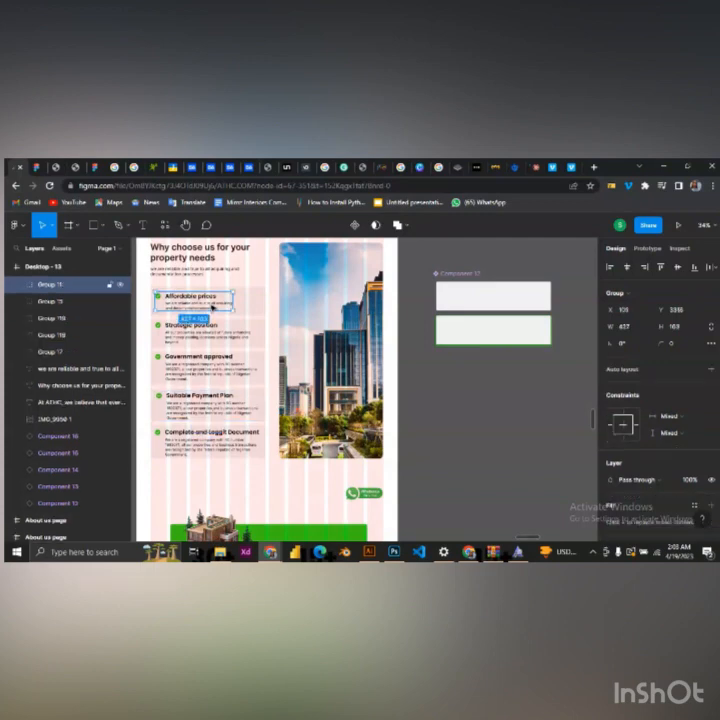
key("Up")
key("Up")
key("Up")
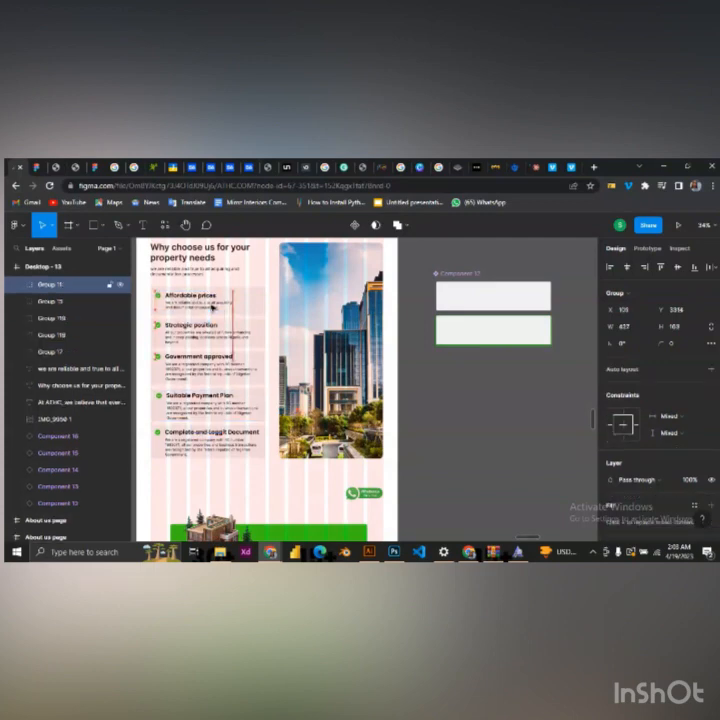
key("Up")
key("Up")
key("Up")
key("Up")
key("Up")
key("Up")
key("Up")
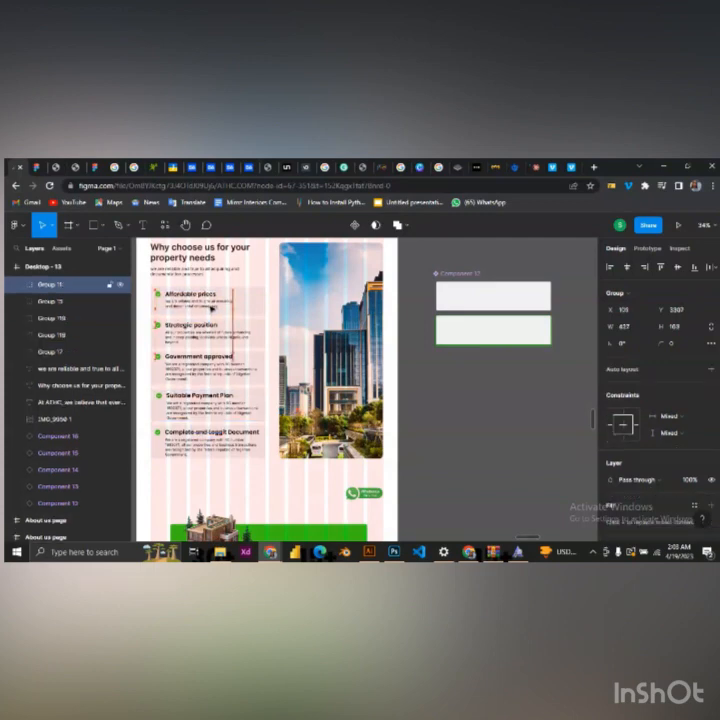
key("Up")
key("Up")
- Nudge the "Government approved" text group down to Y 3653 within its background
left_click(196, 367)
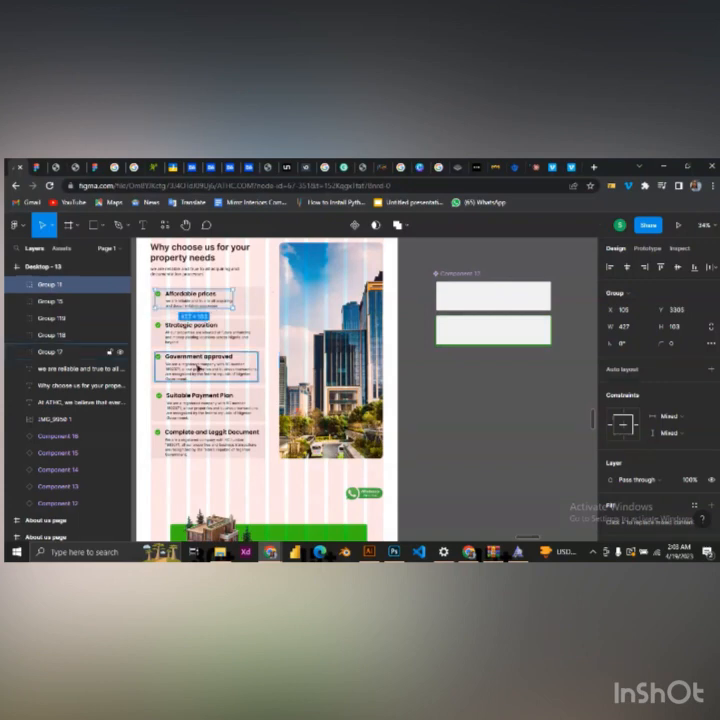
key("Down")
key("Down")
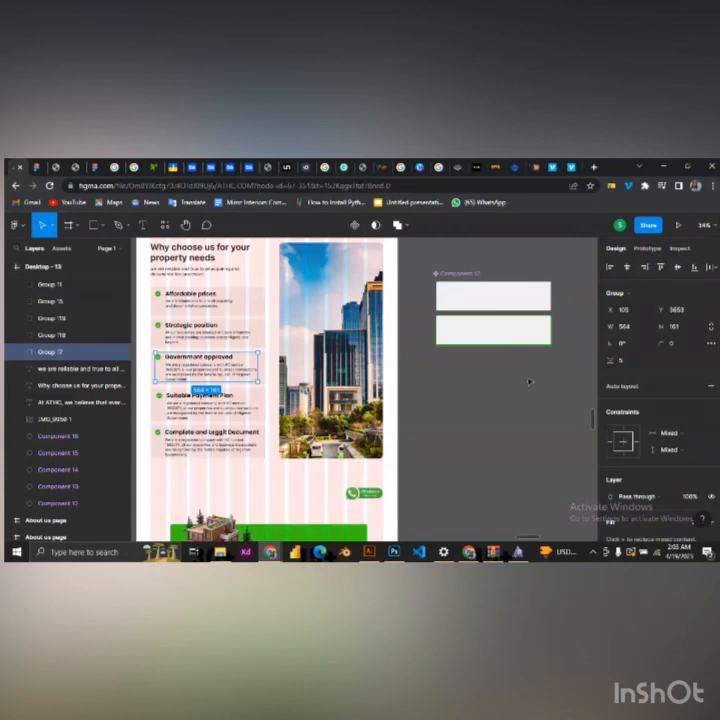
- Review the prototype device presets, keep Custom size selected, and present the prototype
left_click(648, 250)
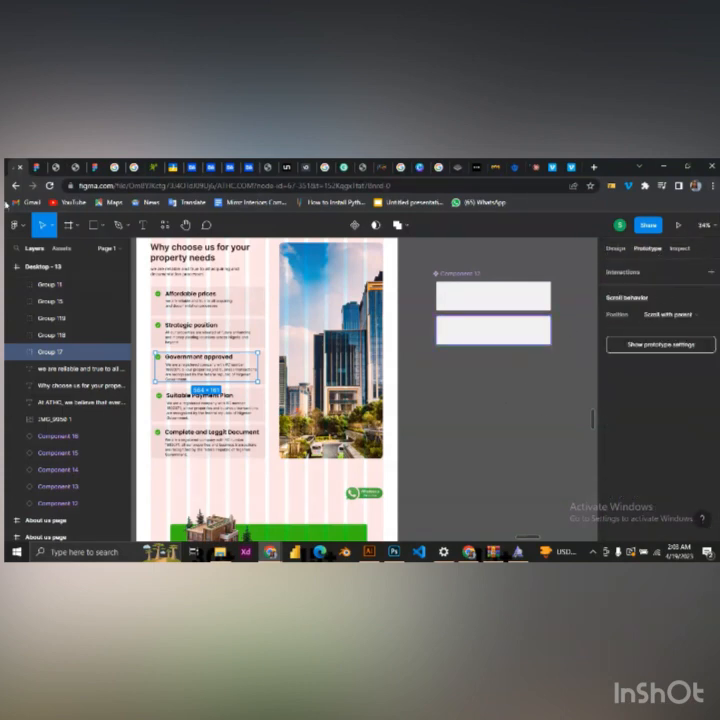
left_click(641, 344)
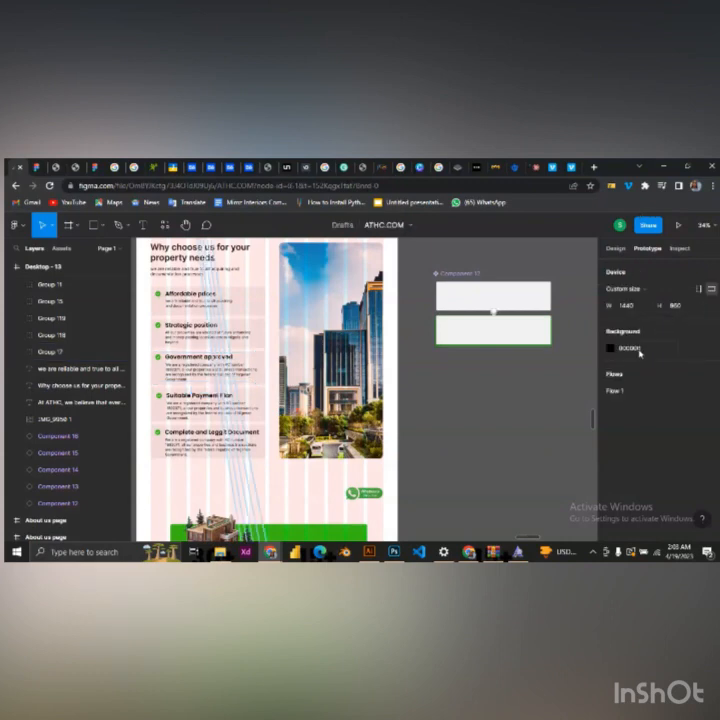
left_click(680, 292)
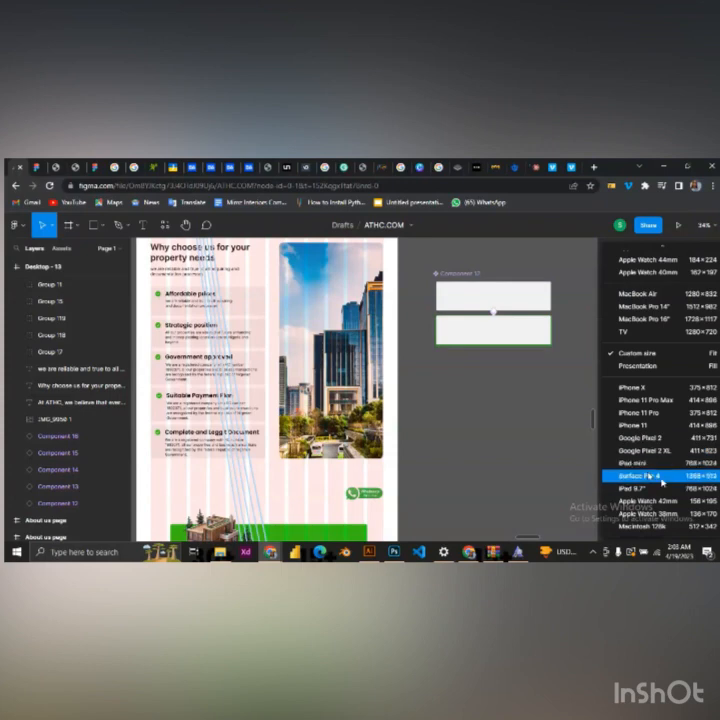
scroll(656, 452, "up", 2)
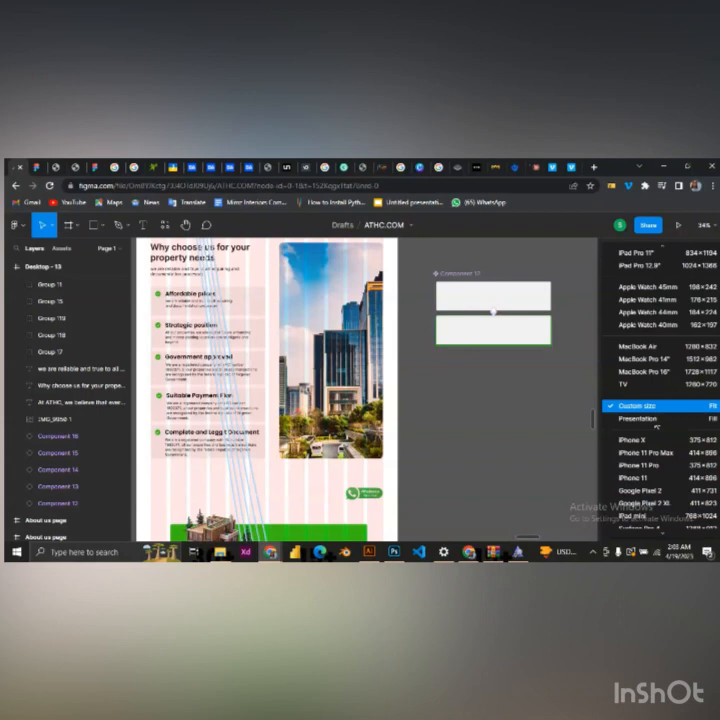
left_click(655, 408)
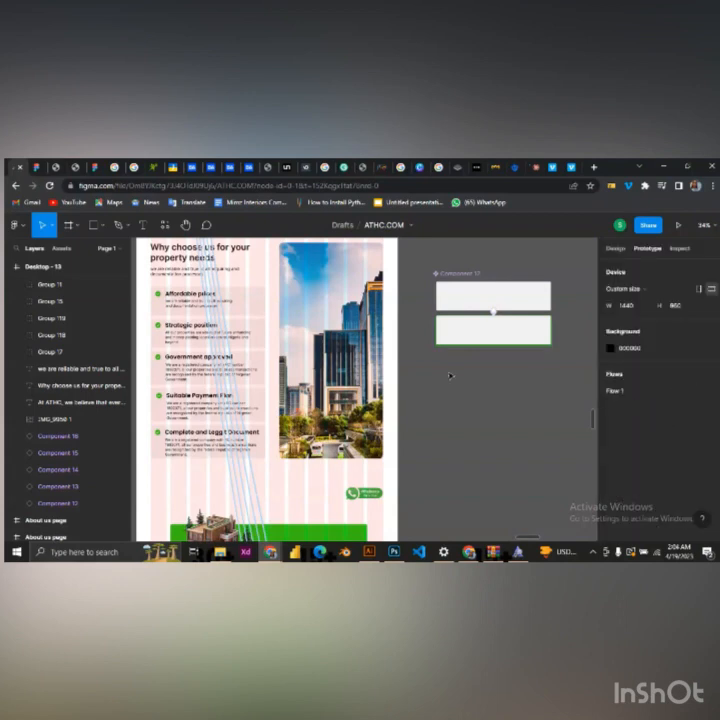
left_click(616, 249)
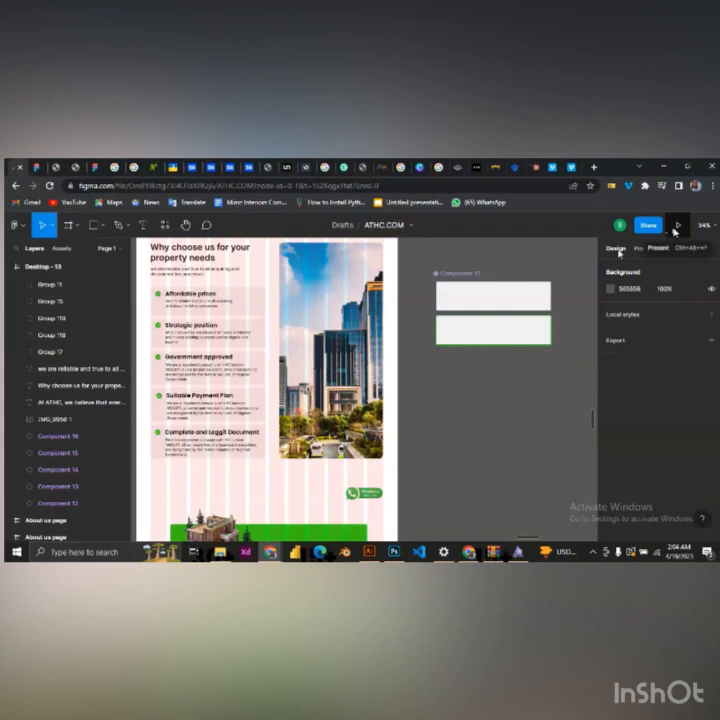
left_click(674, 228)
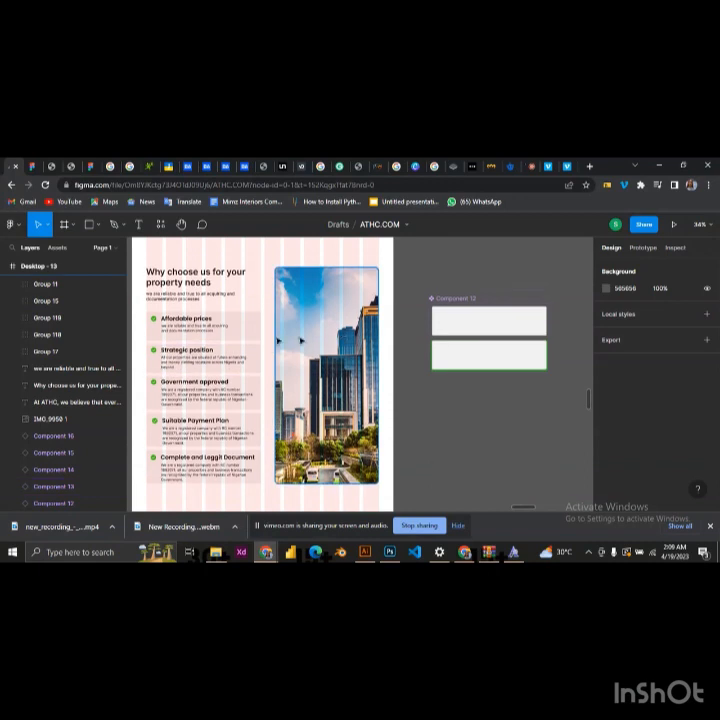
- Select the Desktop - 13 frame and look over its services page from the header down to the "Why choose us" section
scroll(302, 341, "down", 1)
scroll(342, 336, "up", 2)
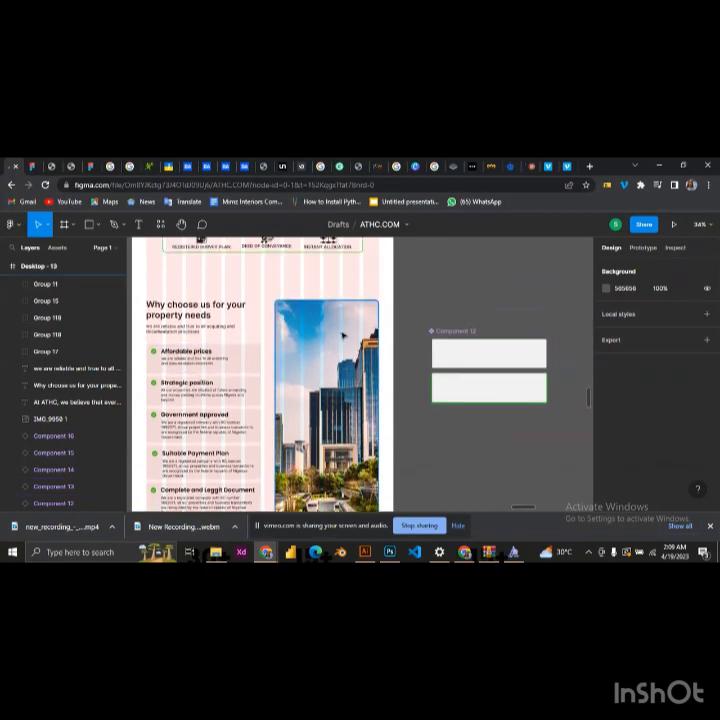
scroll(342, 336, "down", 1)
scroll(325, 330, "down", 3)
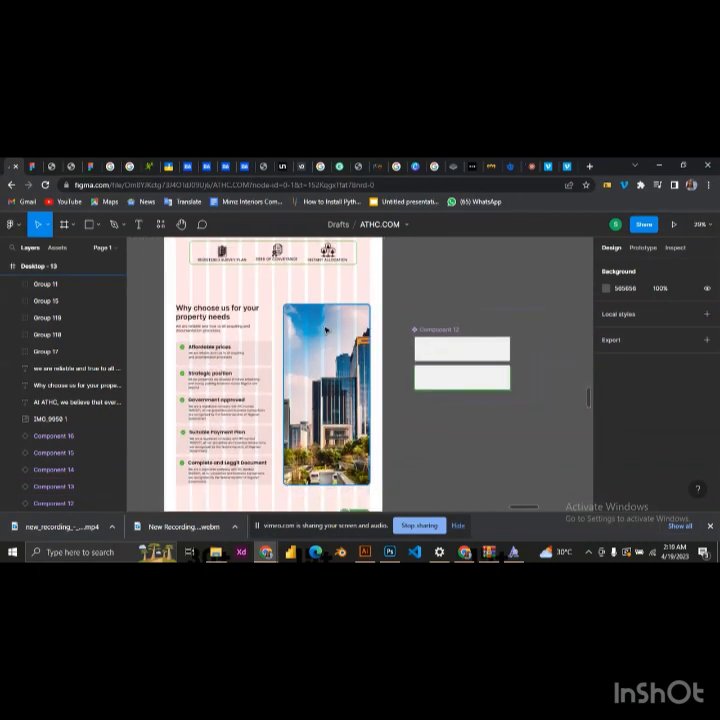
scroll(330, 336, "up", 5)
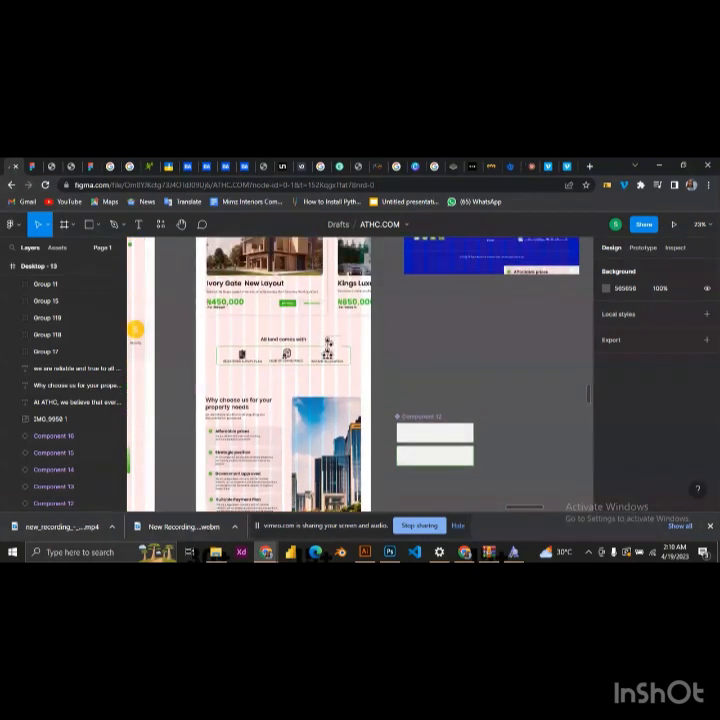
scroll(320, 325, "up", 4)
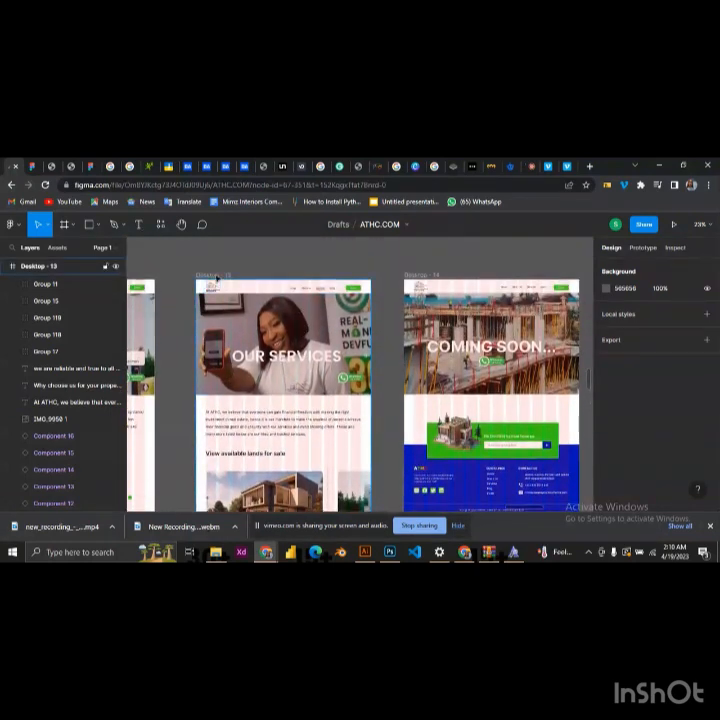
left_click(335, 335)
scroll(352, 350, "down", 2)
scroll(137, 470, "down", 5)
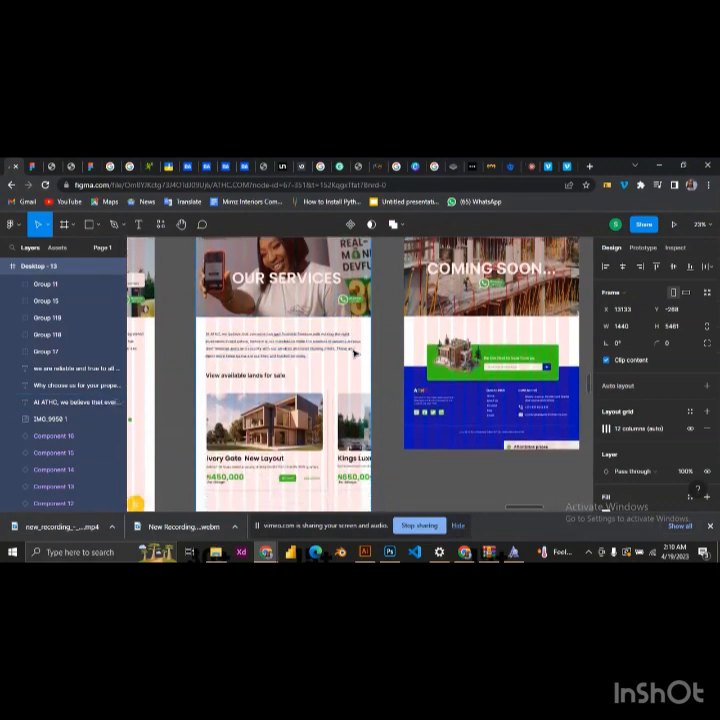
scroll(335, 317, "down", 6)
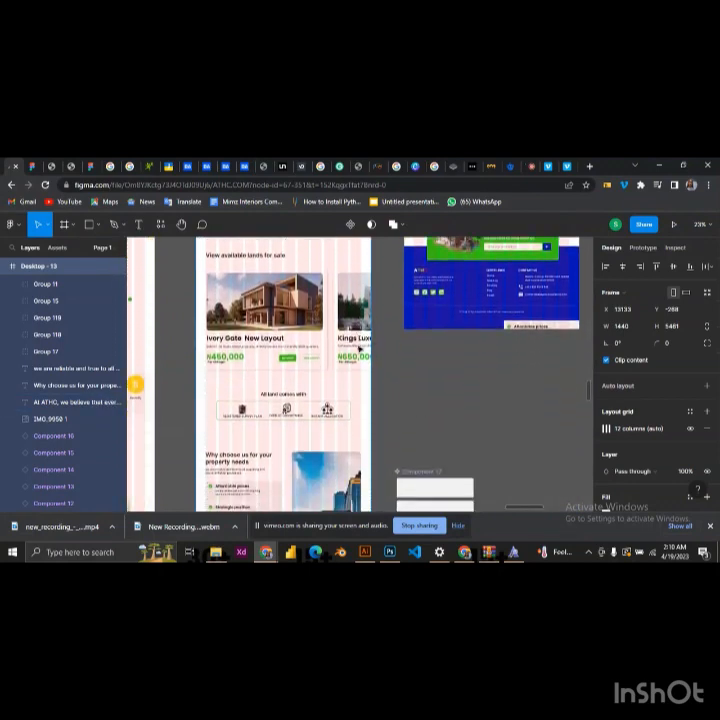
- Present the Desktop - 13 frame as a prototype and return to the design file while the preview loads
scroll(335, 319, "up", 2)
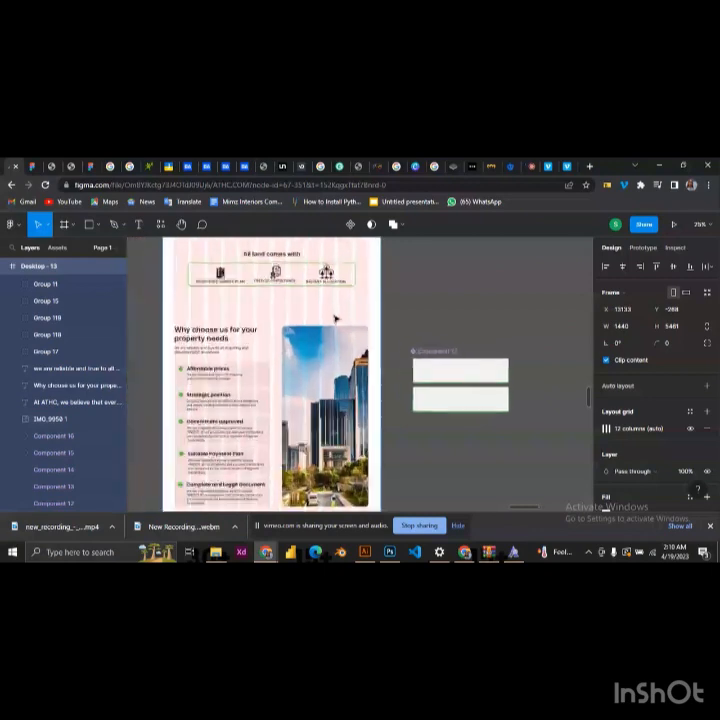
scroll(334, 322, "down", 3)
scroll(325, 323, "up", 2)
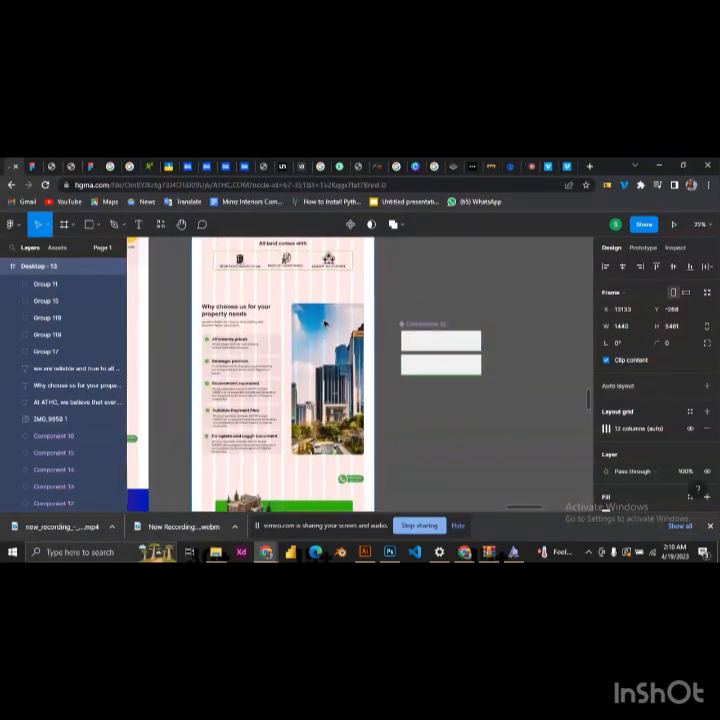
left_click(673, 226)
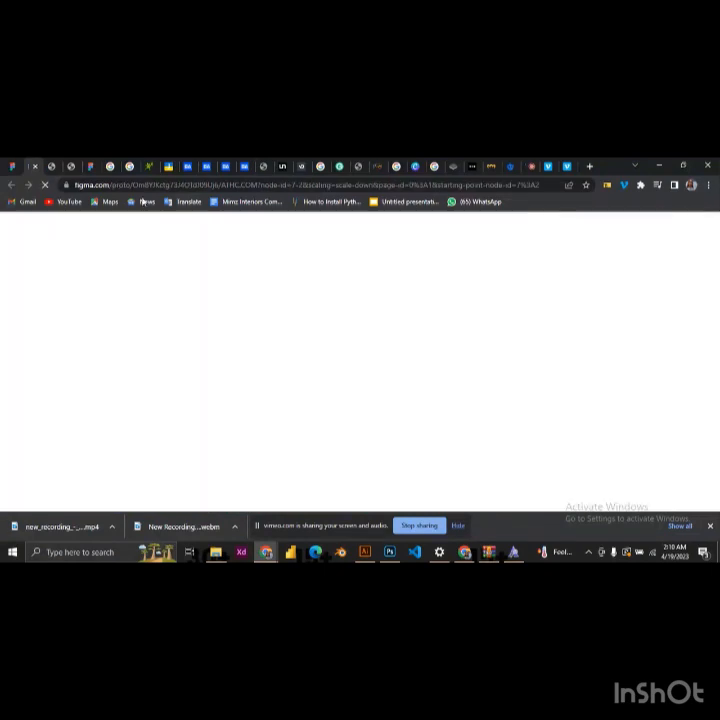
left_click(24, 169)
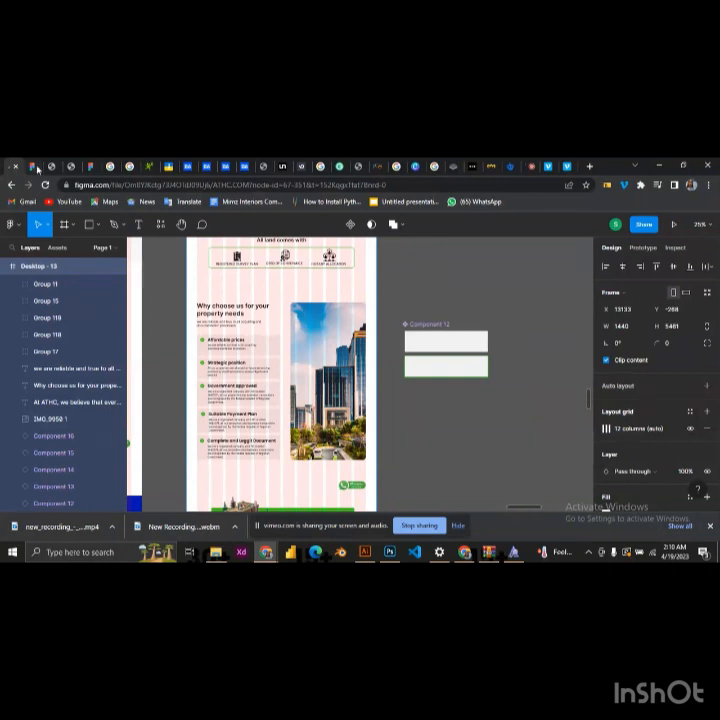
left_click(31, 174)
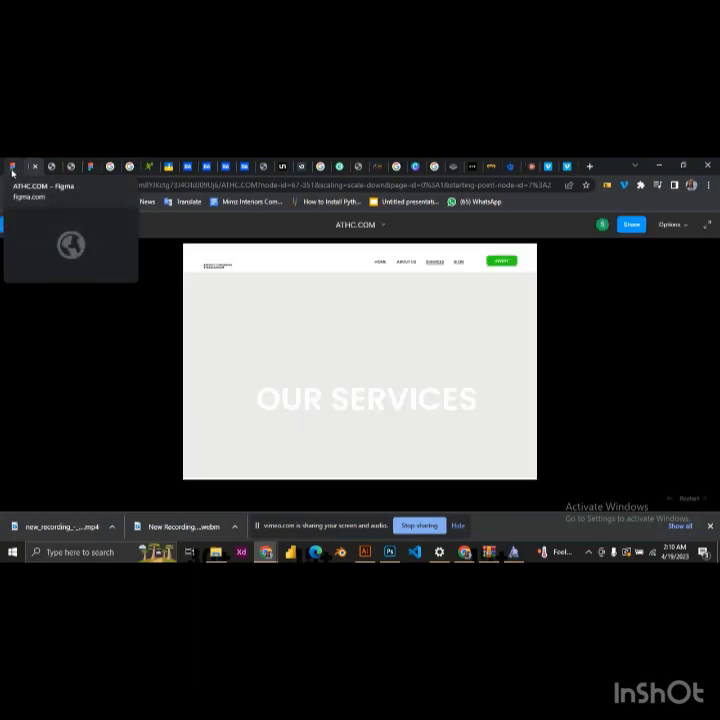
left_click(12, 171)
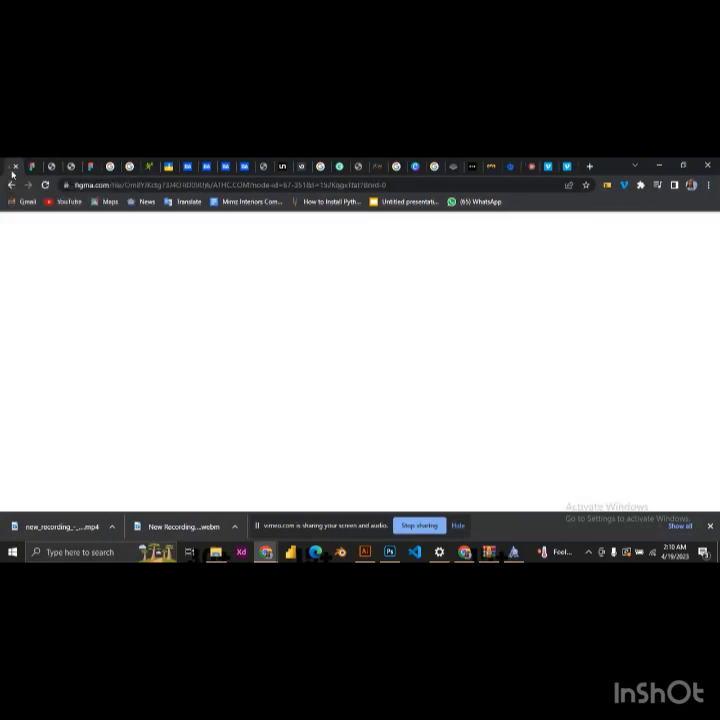
- Hide the screen-sharing notice and close the browser's downloads bar to enlarge the design view
scroll(390, 375, "down", 1)
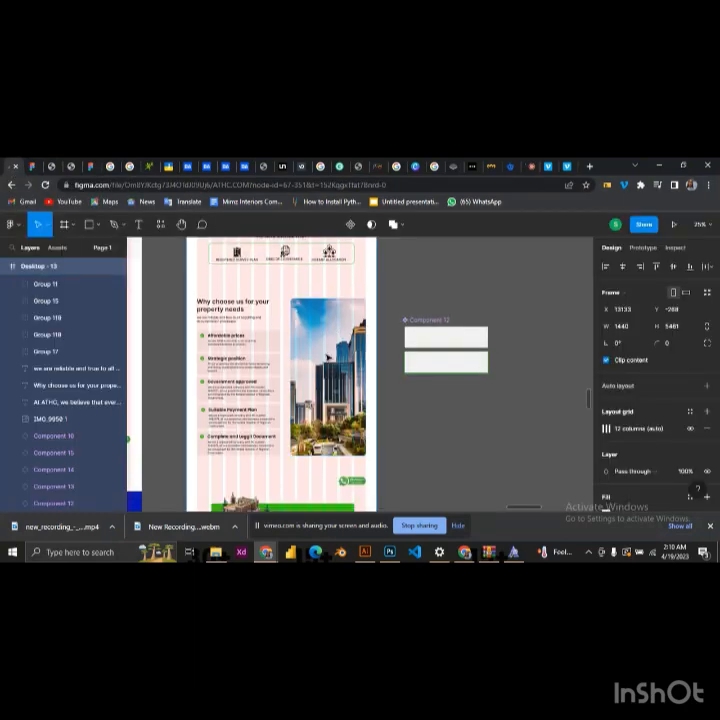
scroll(262, 340, "down", 2)
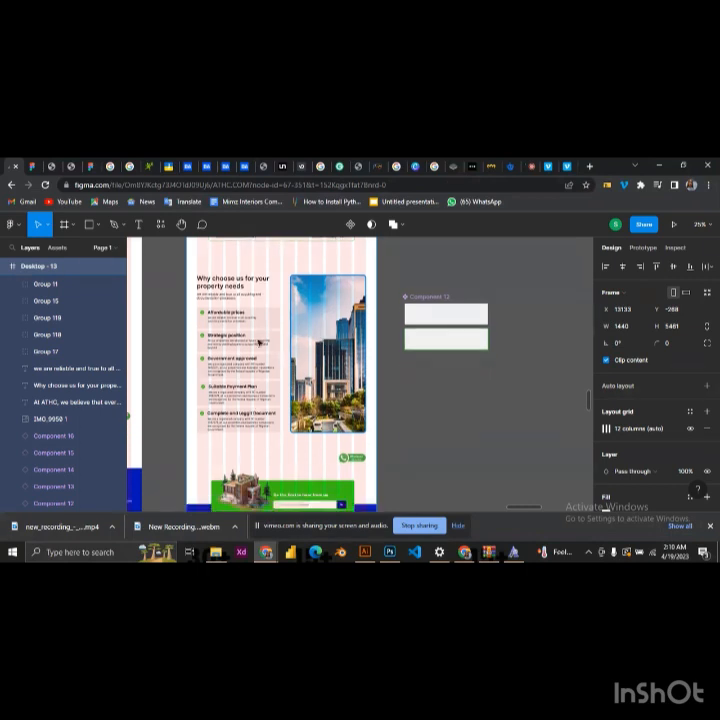
scroll(222, 322, "up", 2)
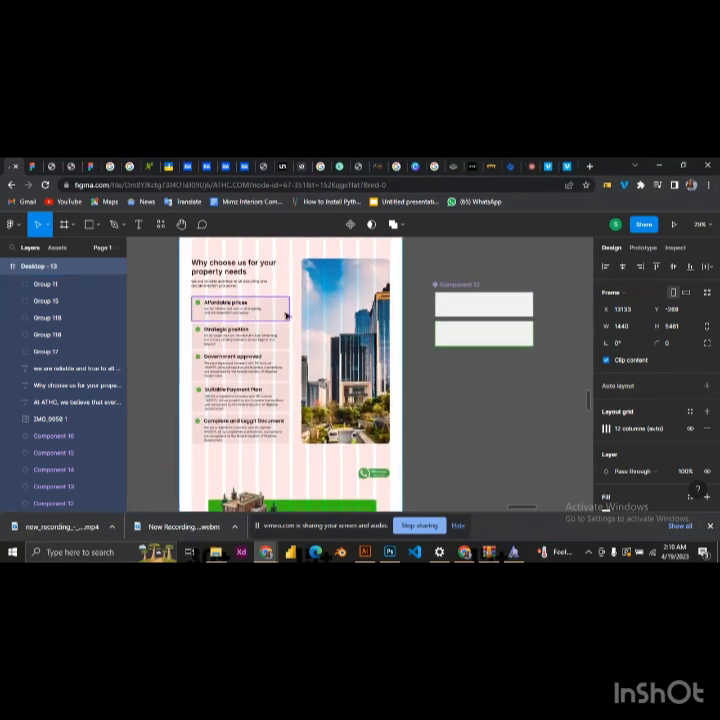
scroll(284, 318, "up", 2)
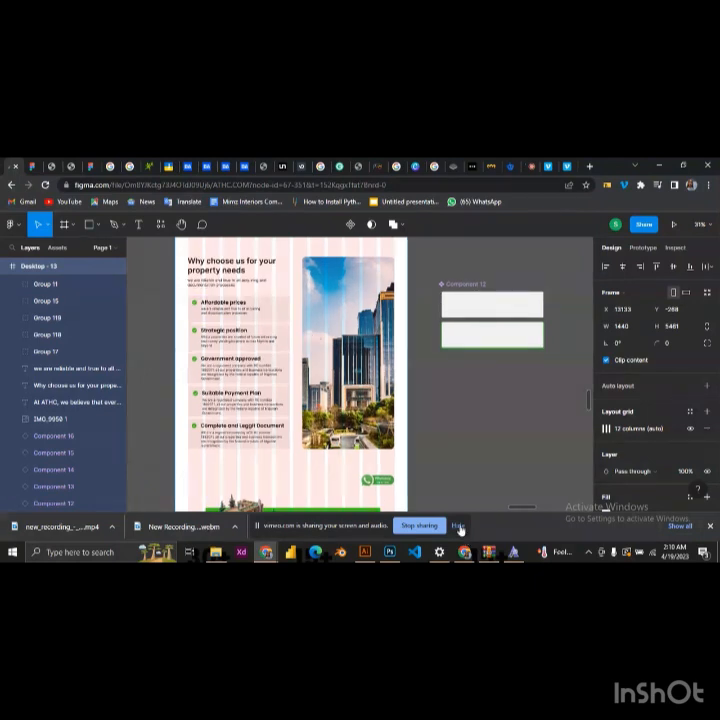
left_click(459, 527)
left_click(710, 527)
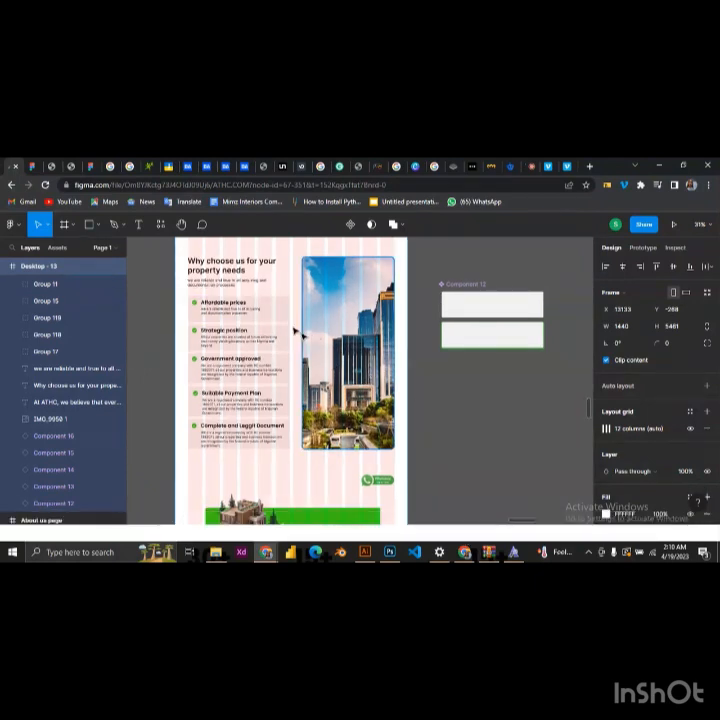
scroll(287, 327, "up", 1)
scroll(296, 305, "up", 1)
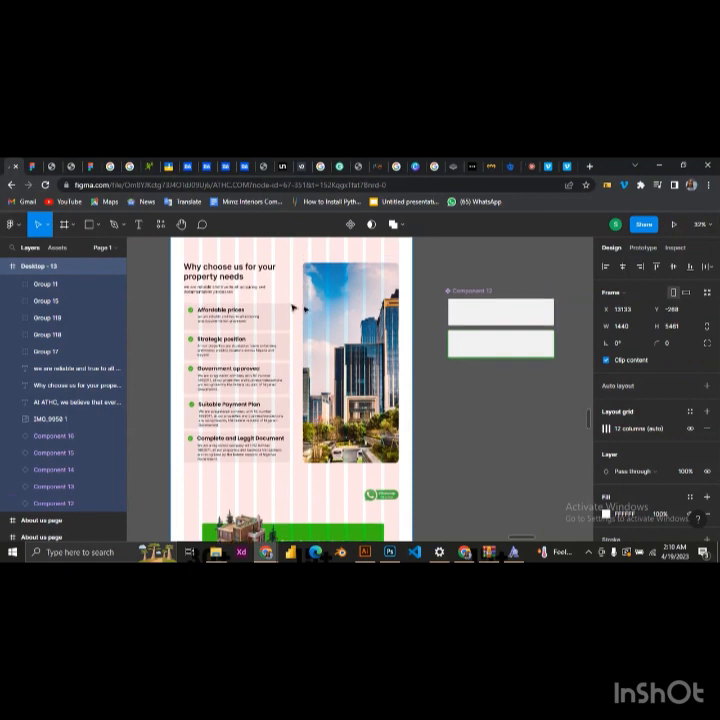
- Switch to the prototype preview and review the services page from the header down to the "Why choose us" items
left_click(31, 167)
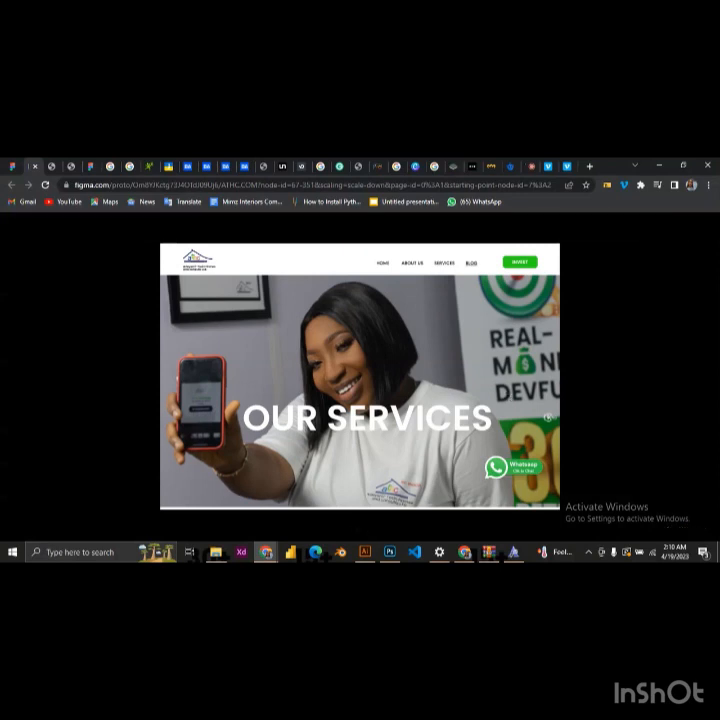
scroll(457, 371, "down", 1)
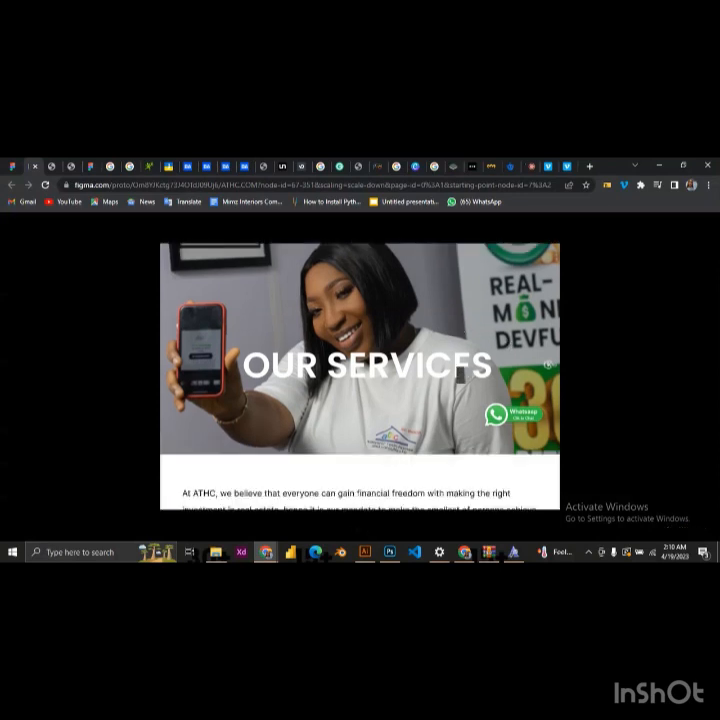
scroll(457, 371, "up", 1)
scroll(457, 371, "down", 3)
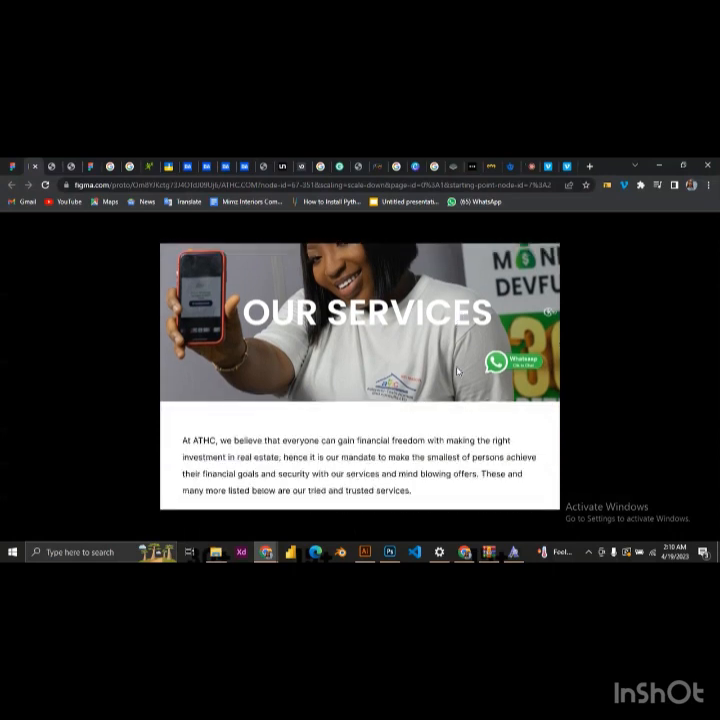
scroll(457, 371, "down", 5)
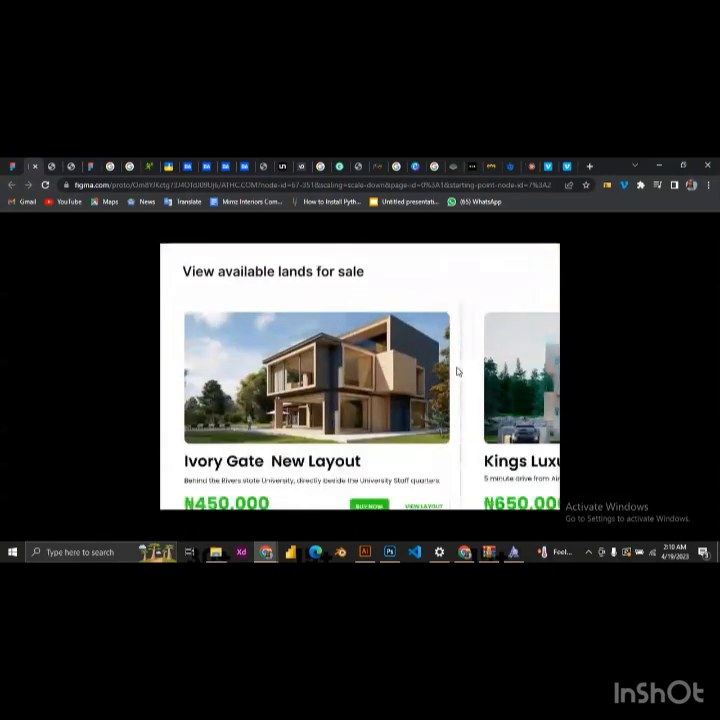
scroll(457, 371, "down", 1)
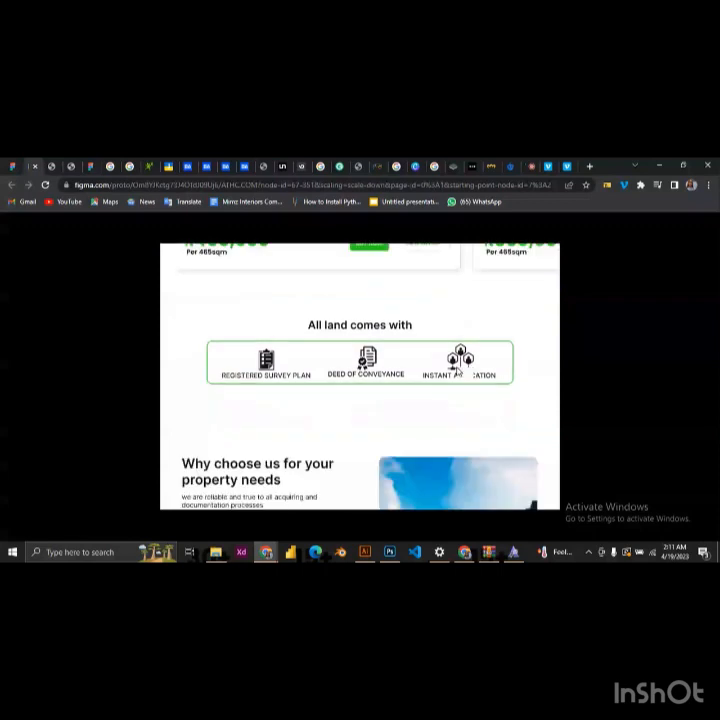
scroll(457, 371, "down", 3)
scroll(457, 371, "down", 2)
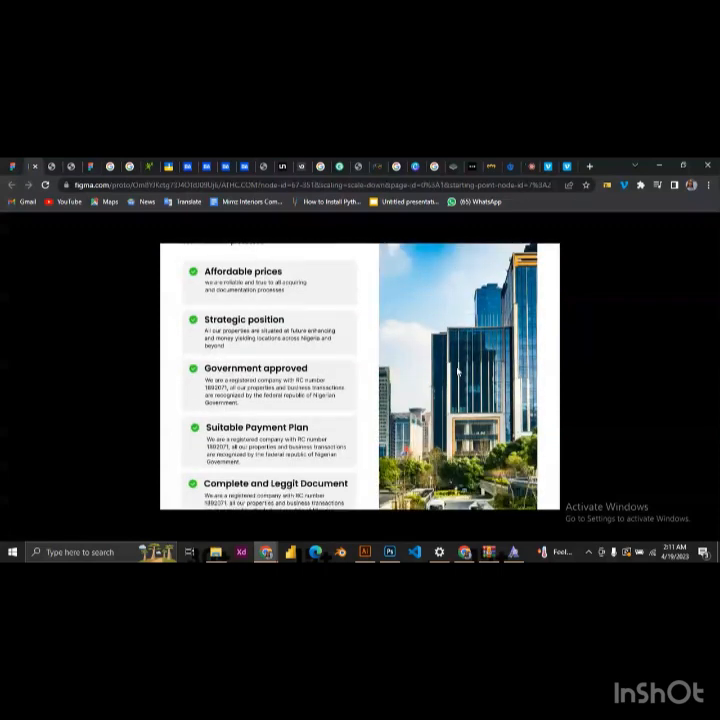
- Test the green shadow hover effect on the "Why choose us" items, from "Affordable prices" to "Complete and Leggit Document"
scroll(457, 371, "up", 1)
scroll(457, 371, "down", 1)
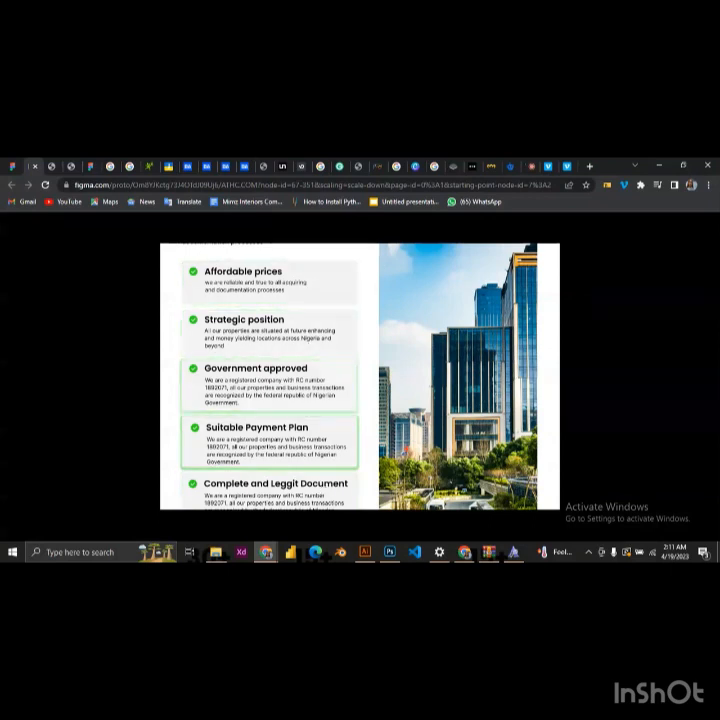
scroll(296, 447, "down", 2)
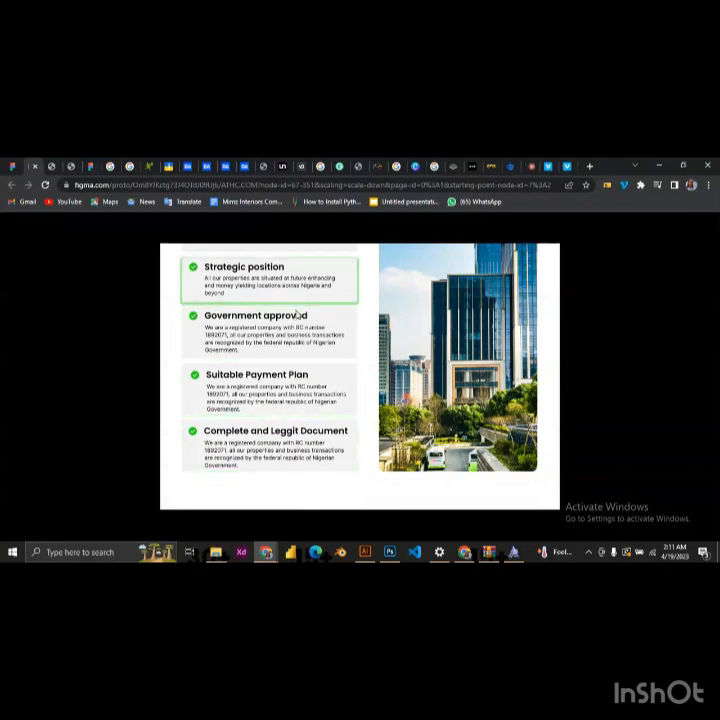
scroll(297, 315, "up", 3)
scroll(297, 315, "down", 1)
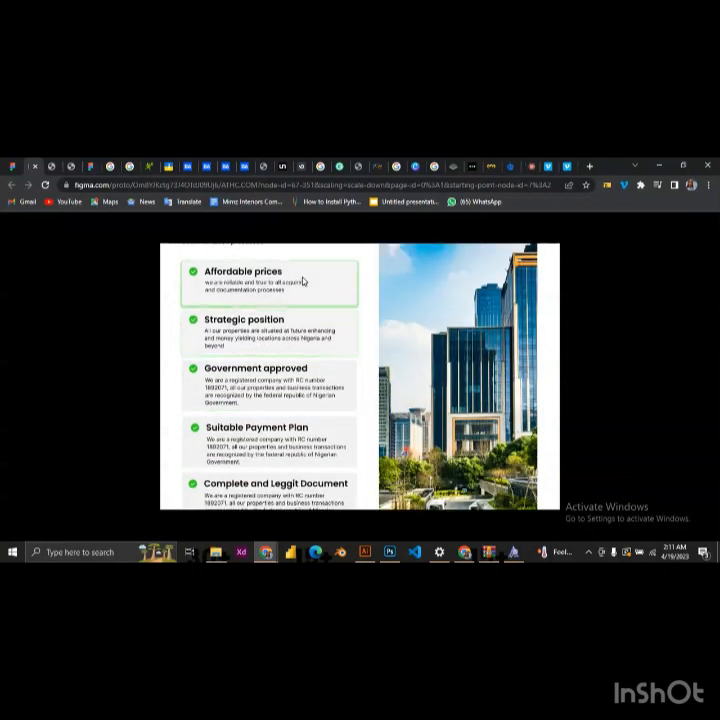